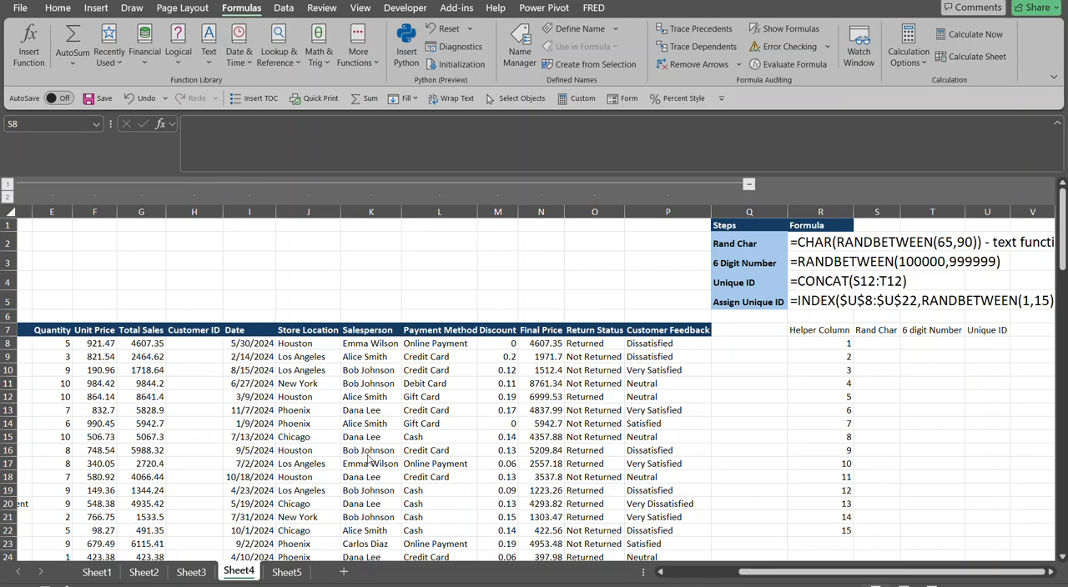
# Collapse the grouped sales data columns B to P, bringing the formula steps and helper table beside column A
pyautogui.click(776, 573)
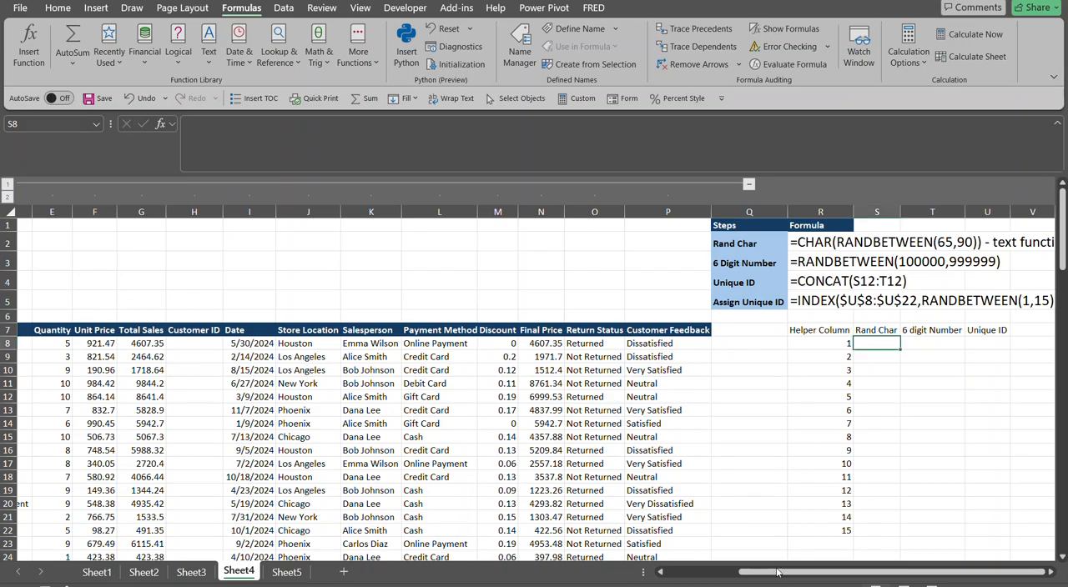
pyautogui.click(658, 572)
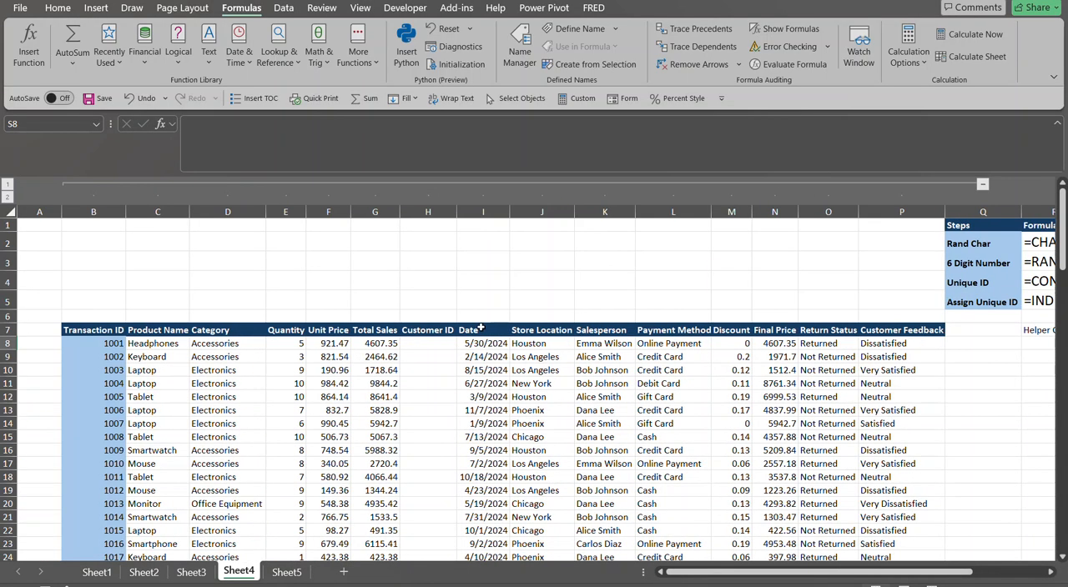
pyautogui.click(419, 342)
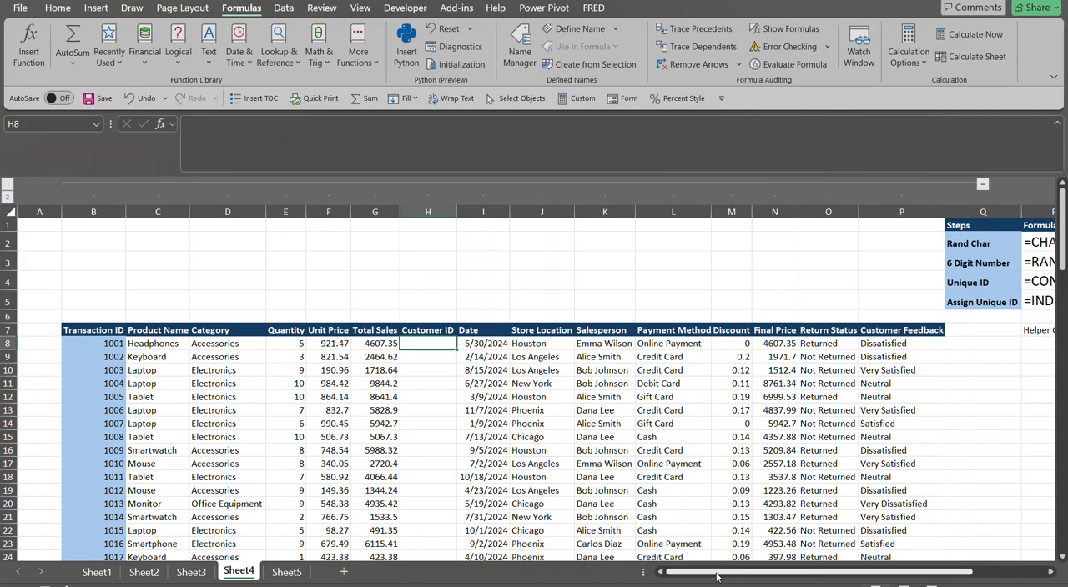
pyautogui.click(983, 186)
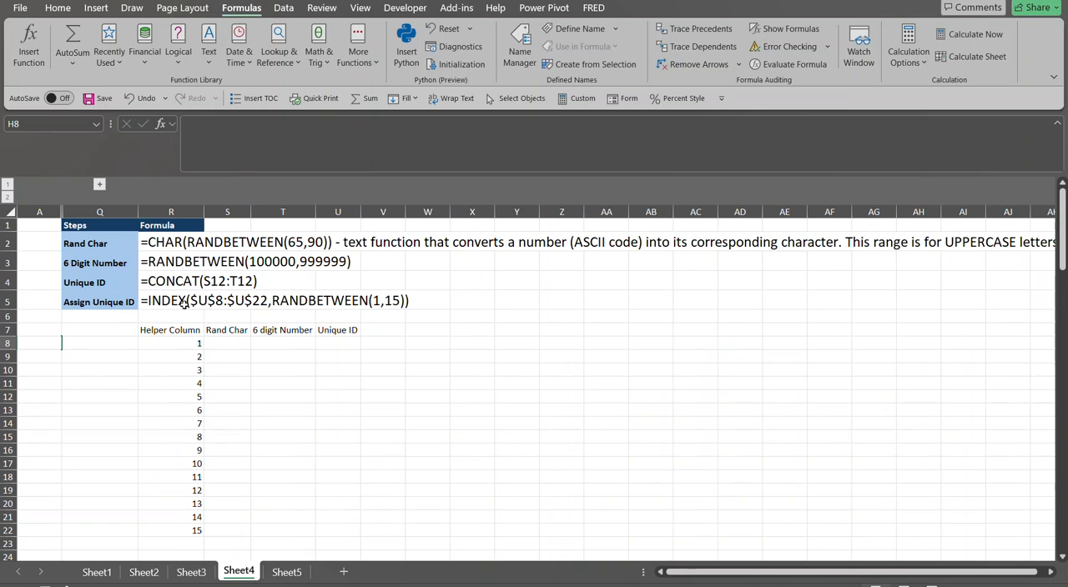
# Review the reference formulas in R2:R5 for the random character, 6-digit number, unique ID and ID assignment, focusing on the CHAR formula
pyautogui.click(151, 242)
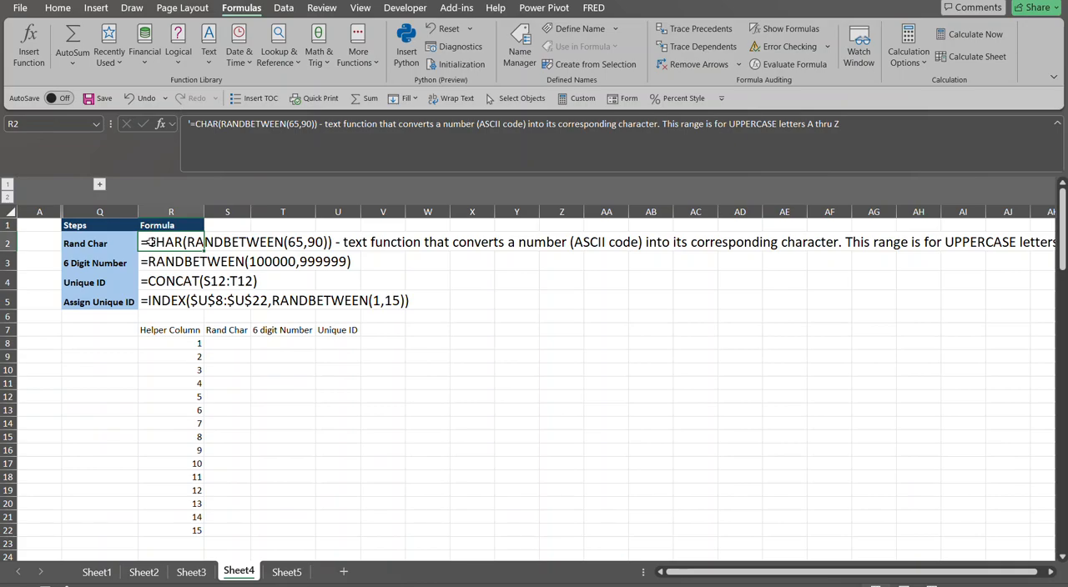
pyautogui.press('Down')
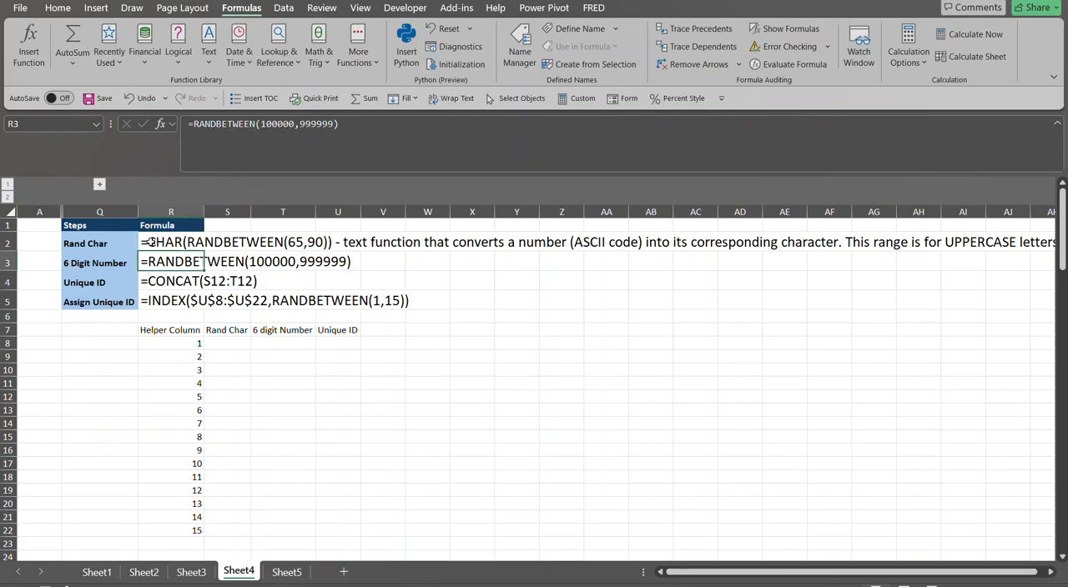
pyautogui.press('Down')
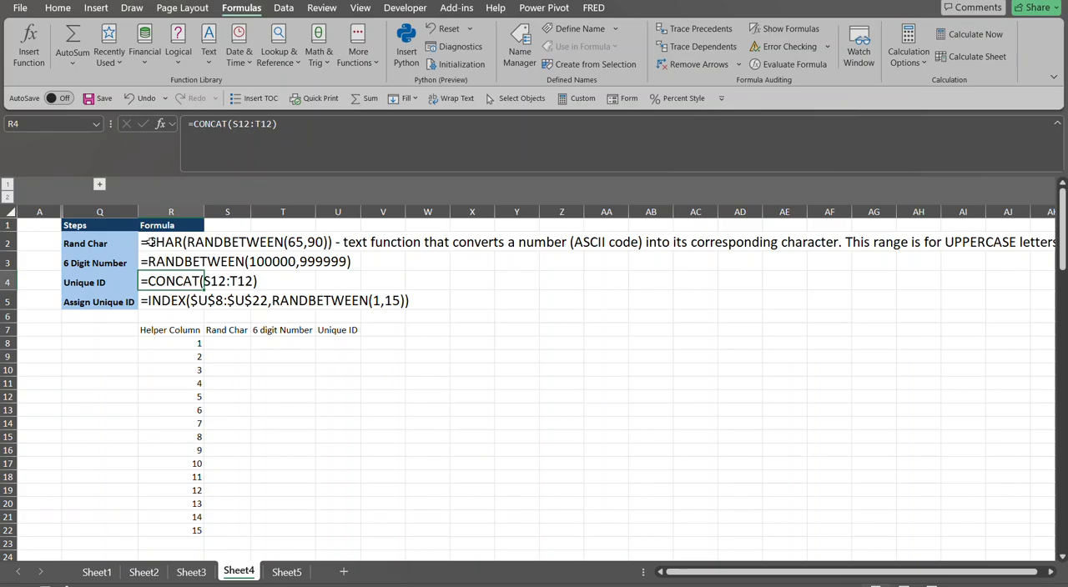
pyautogui.press('Down')
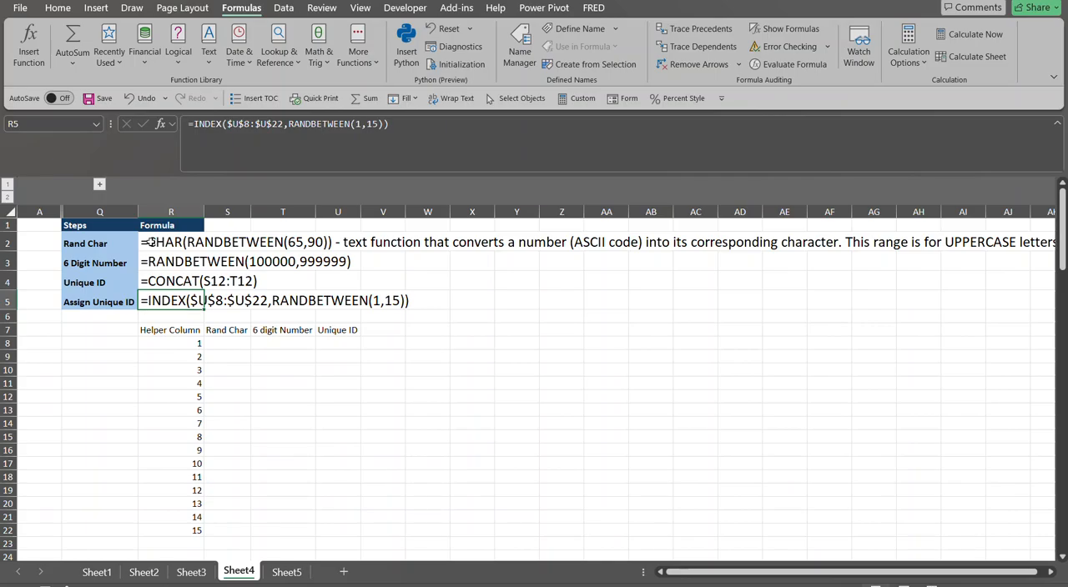
pyautogui.press('Up')
pyautogui.press('Up')
pyautogui.press('Up')
pyautogui.press('Down')
pyautogui.press('Down')
pyautogui.press('Down')
pyautogui.press('Down')
pyautogui.press('Down')
pyautogui.press('Down')
pyautogui.press('Right')
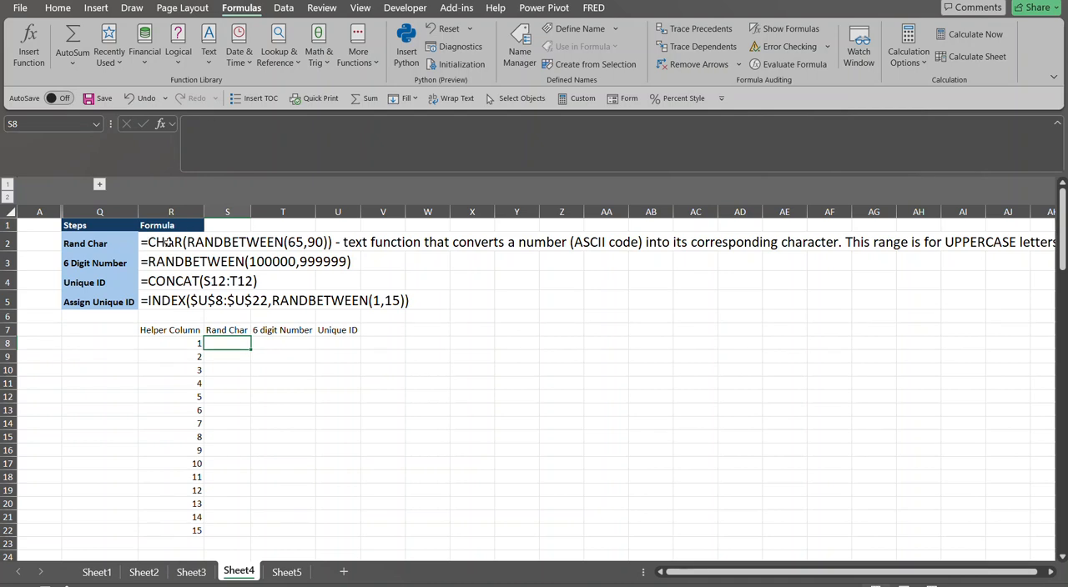
pyautogui.click(160, 242)
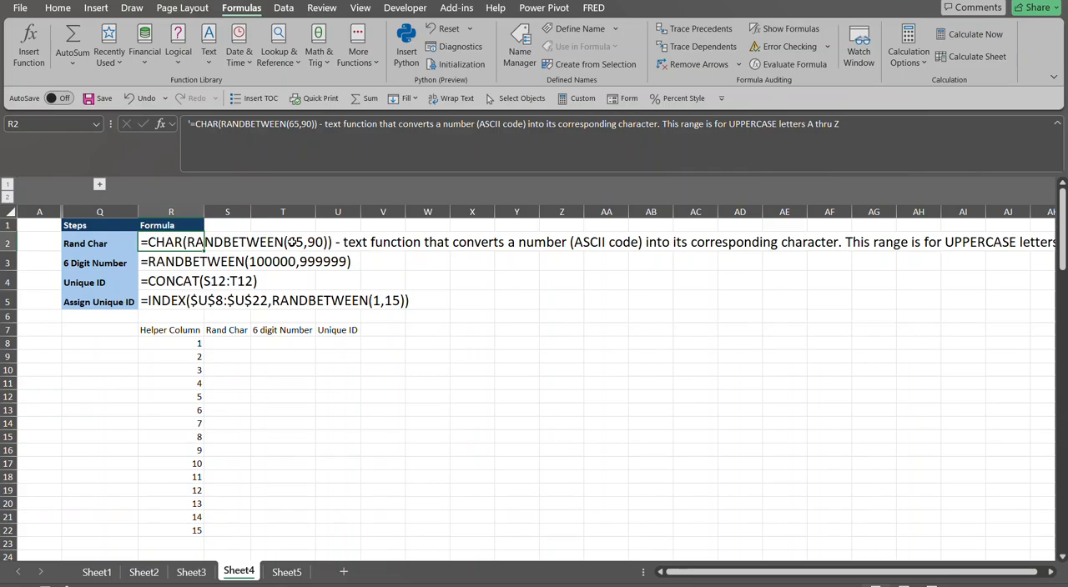
pyautogui.click(292, 242)
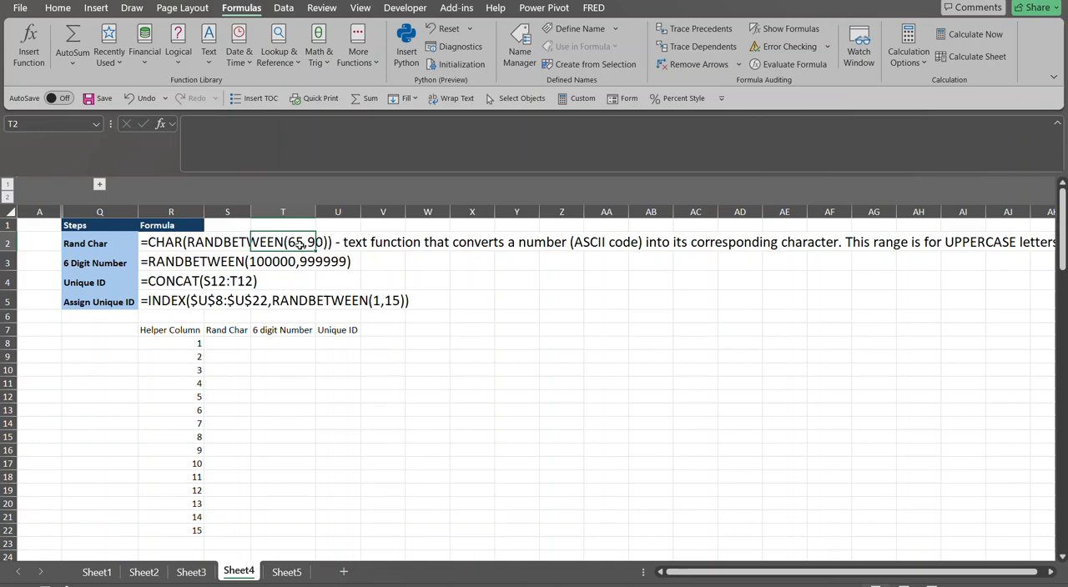
pyautogui.click(153, 241)
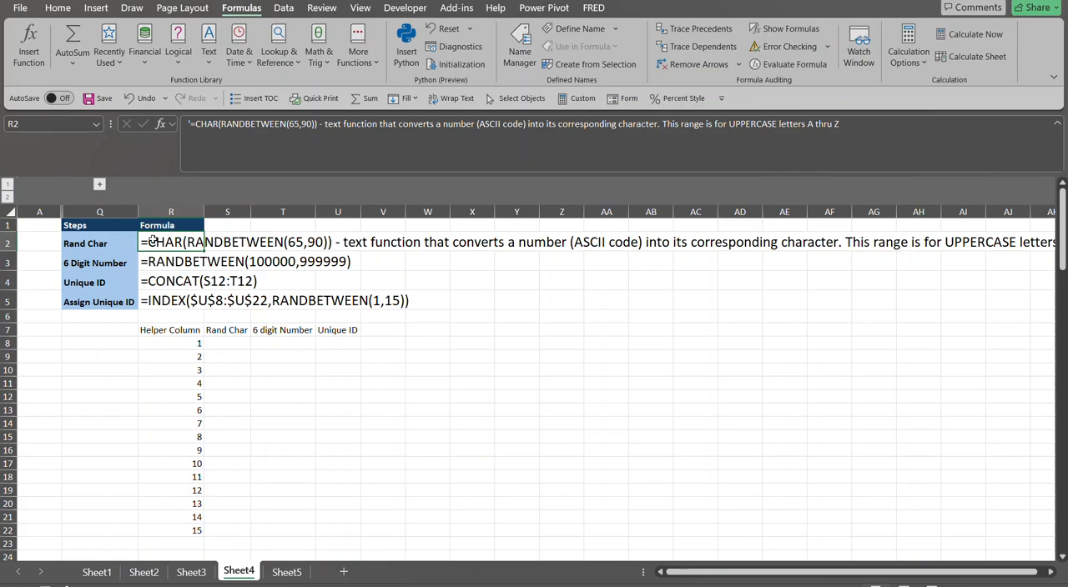
# Enter =CHAR(RANDBETWEEN(65,90)) in the first Rand Char cell, S8, and fill it down to S22
pyautogui.click(239, 342)
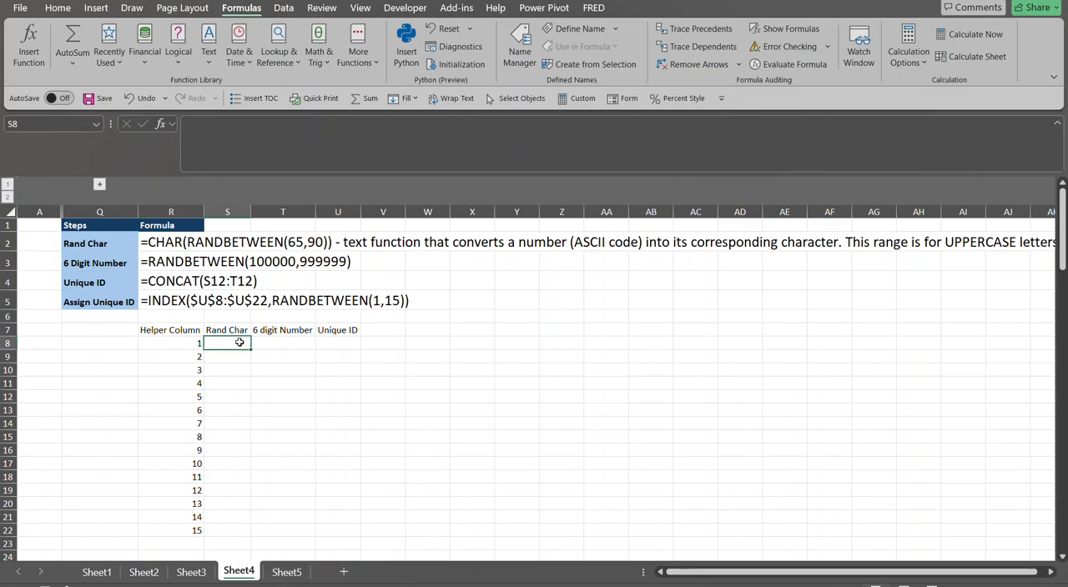
pyautogui.write('=char')
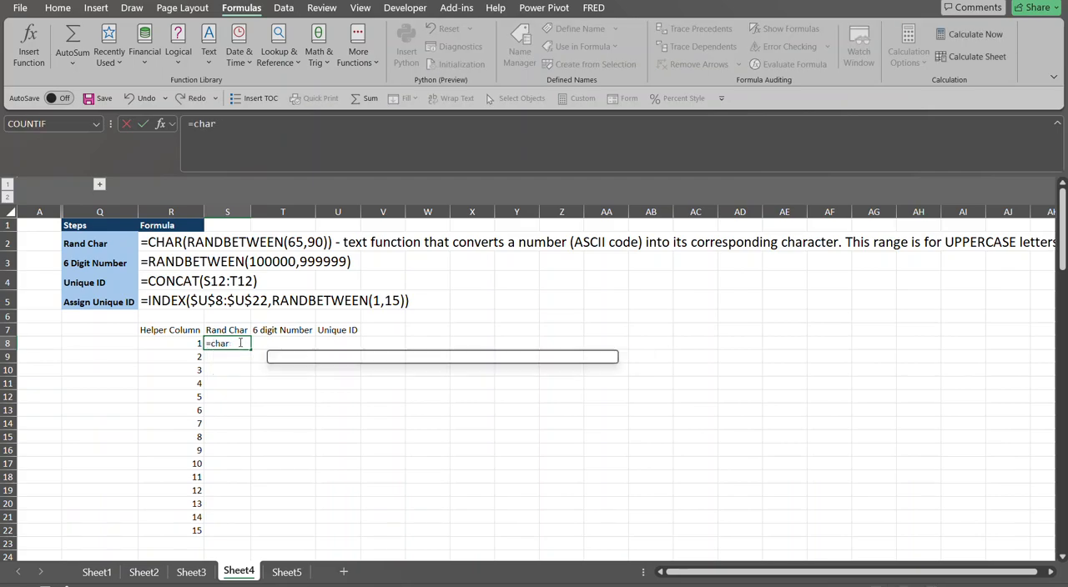
pyautogui.press('Tab')
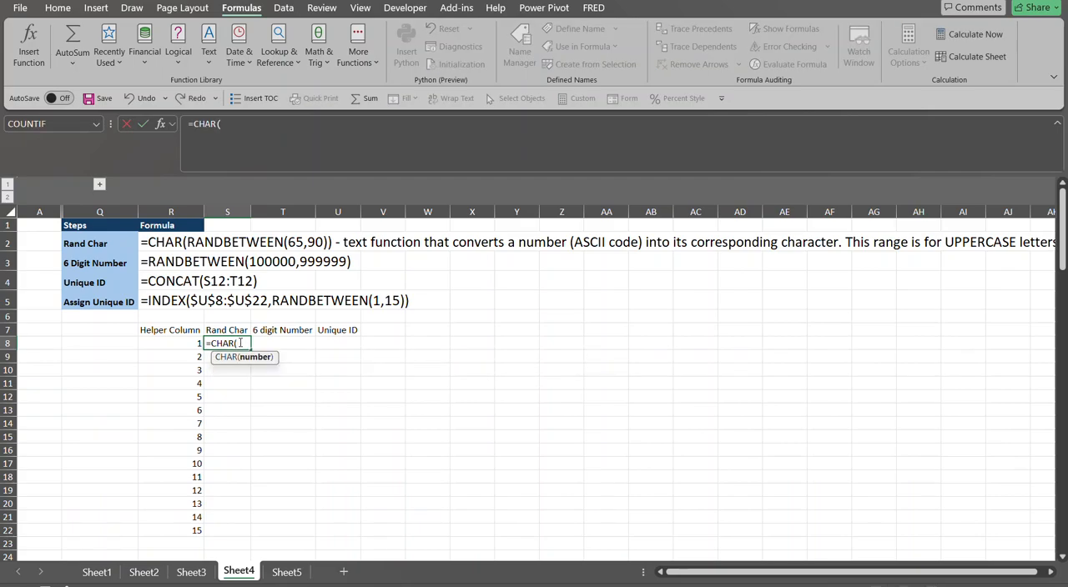
pyautogui.write('ran')
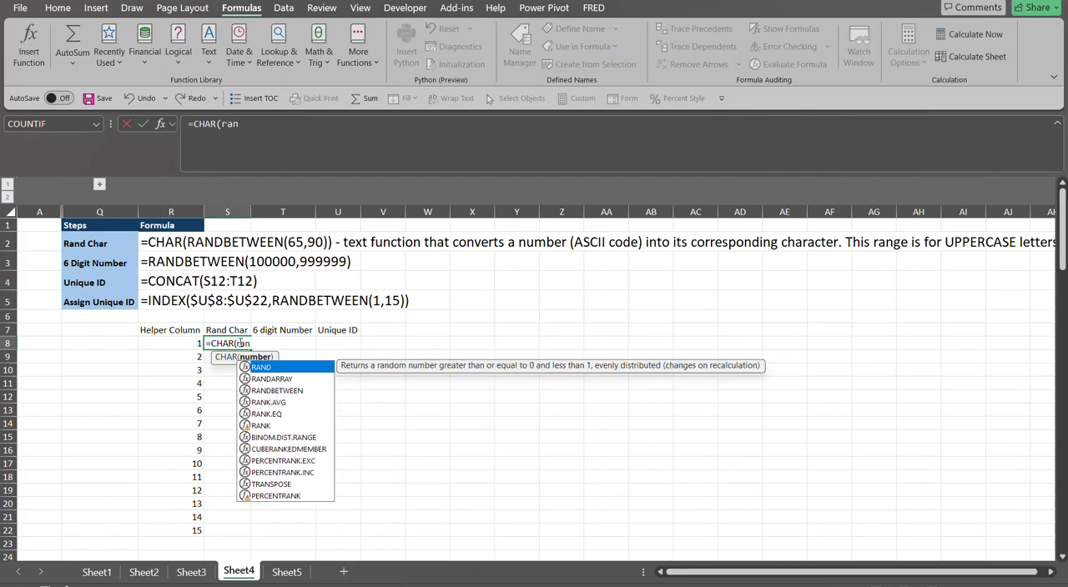
pyautogui.write('dbetween')
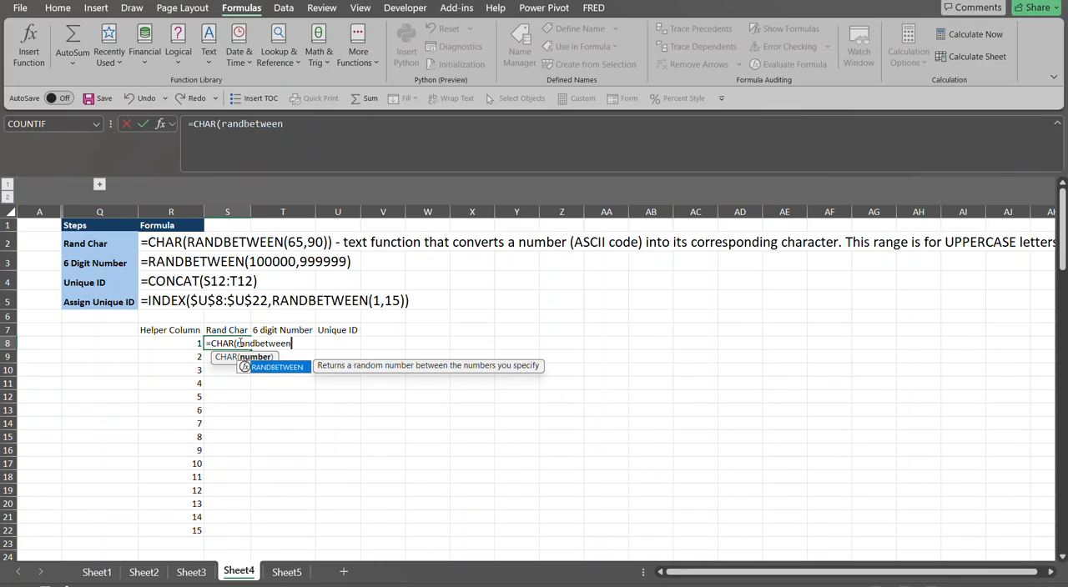
pyautogui.press('Tab')
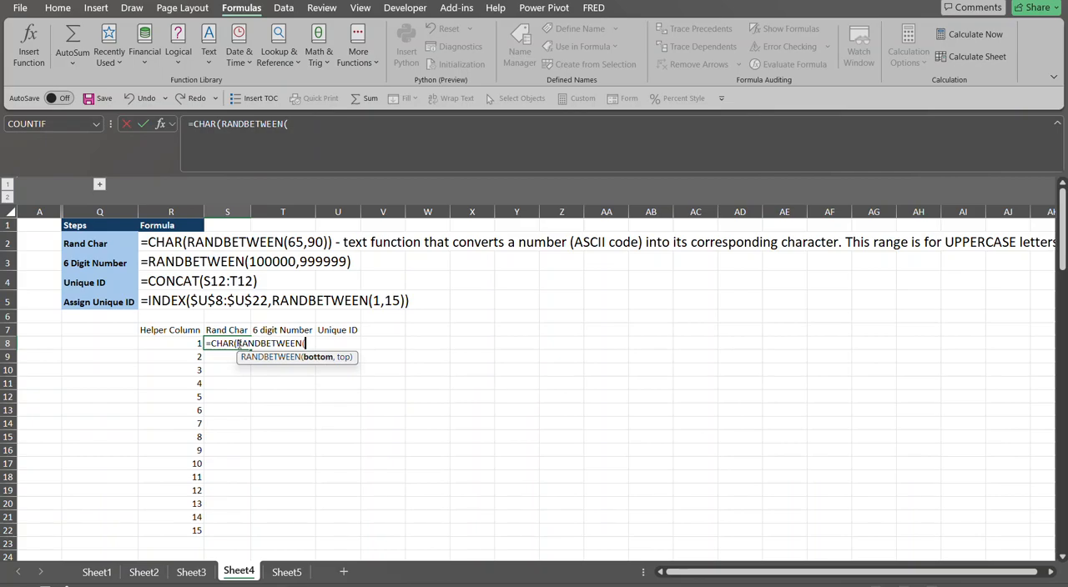
pyautogui.write('65')
pyautogui.write(',90')
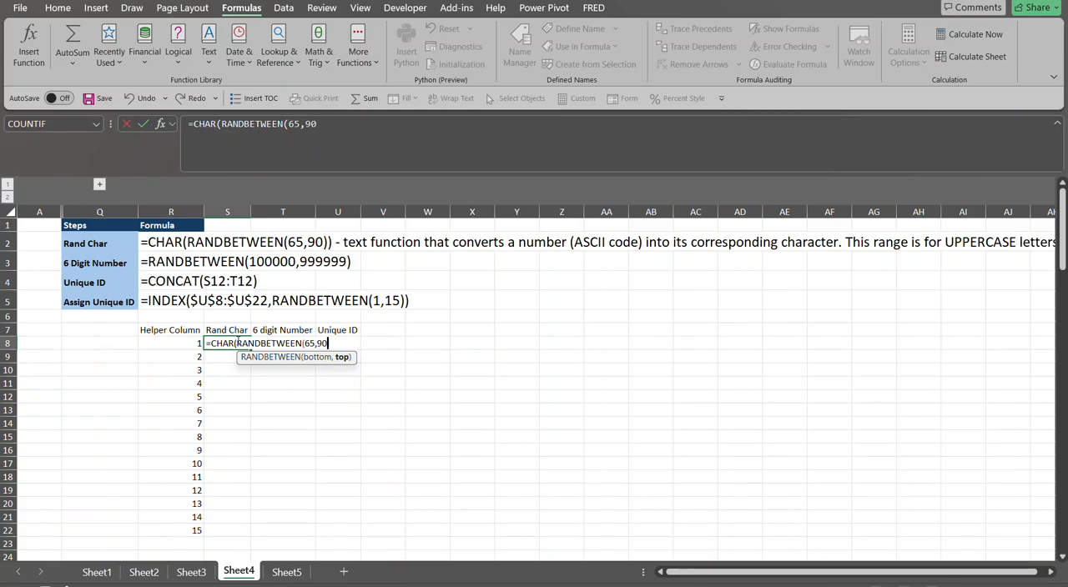
pyautogui.write('))')
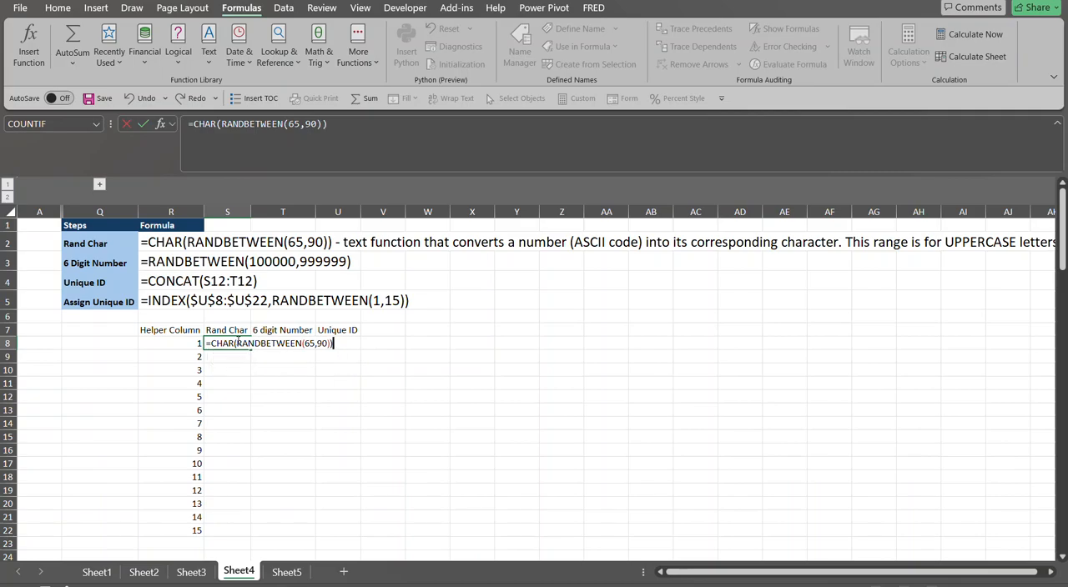
pyautogui.press('Return')
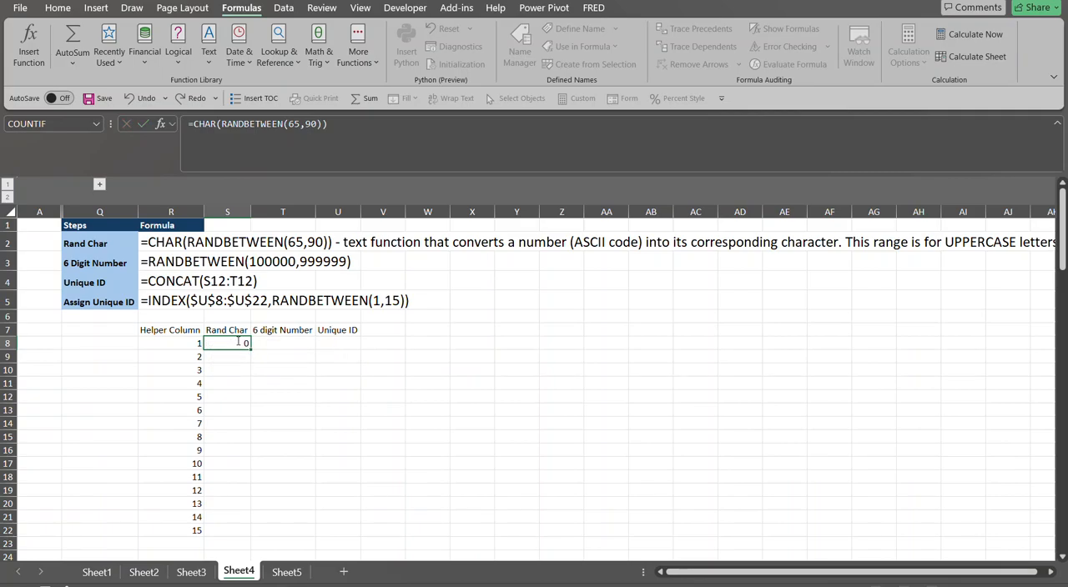
pyautogui.click(236, 342)
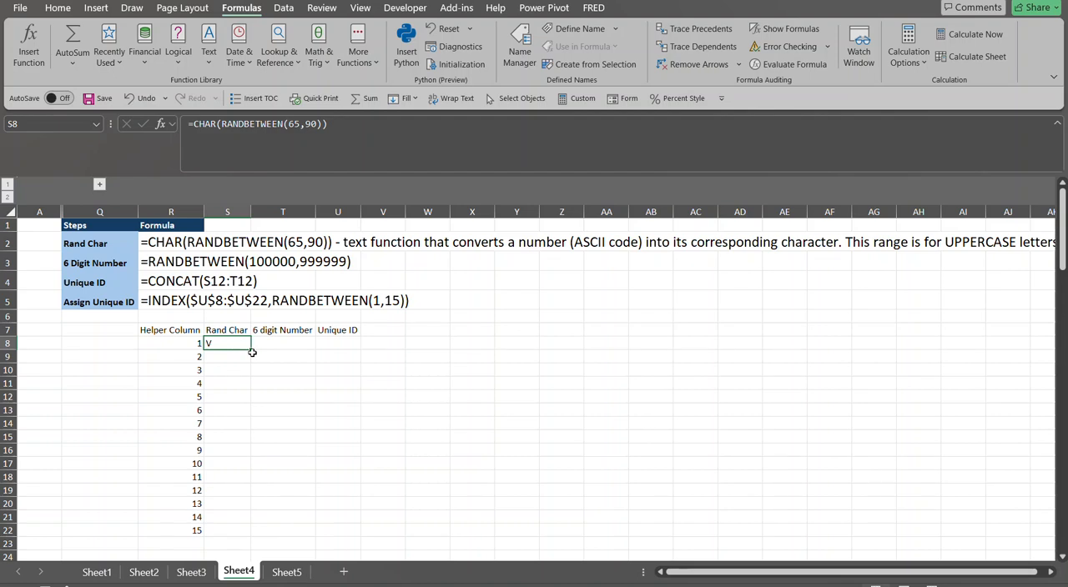
pyautogui.doubleClick(251, 353)
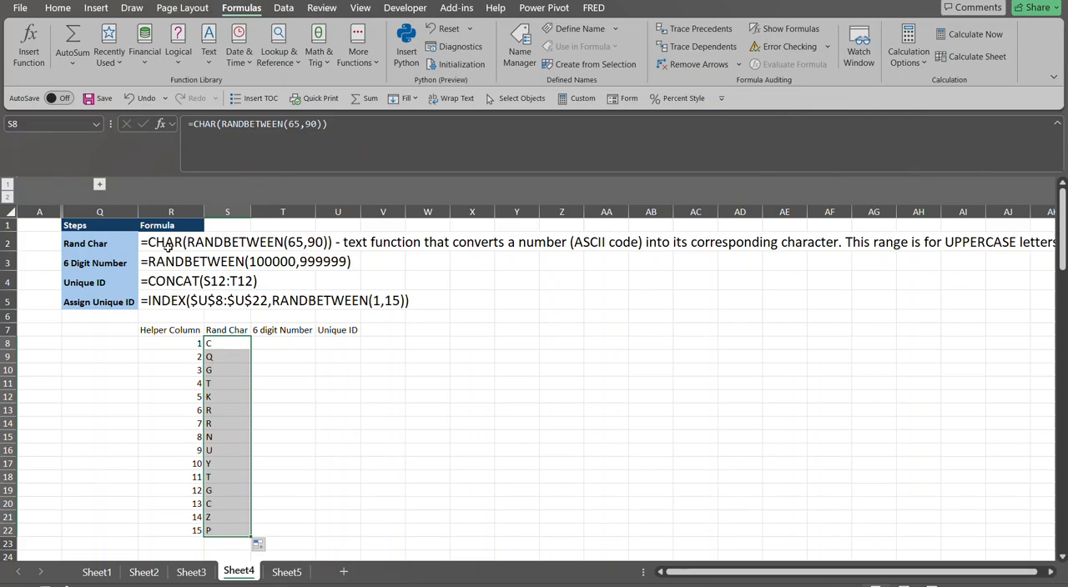
# View the available calculation modes for the workbook
pyautogui.click(217, 344)
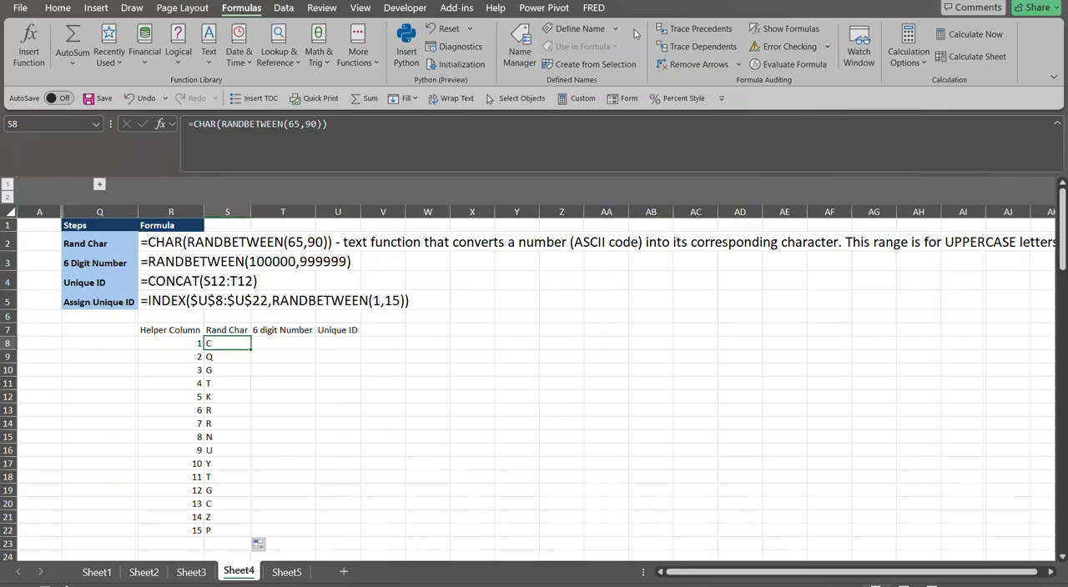
pyautogui.click(921, 63)
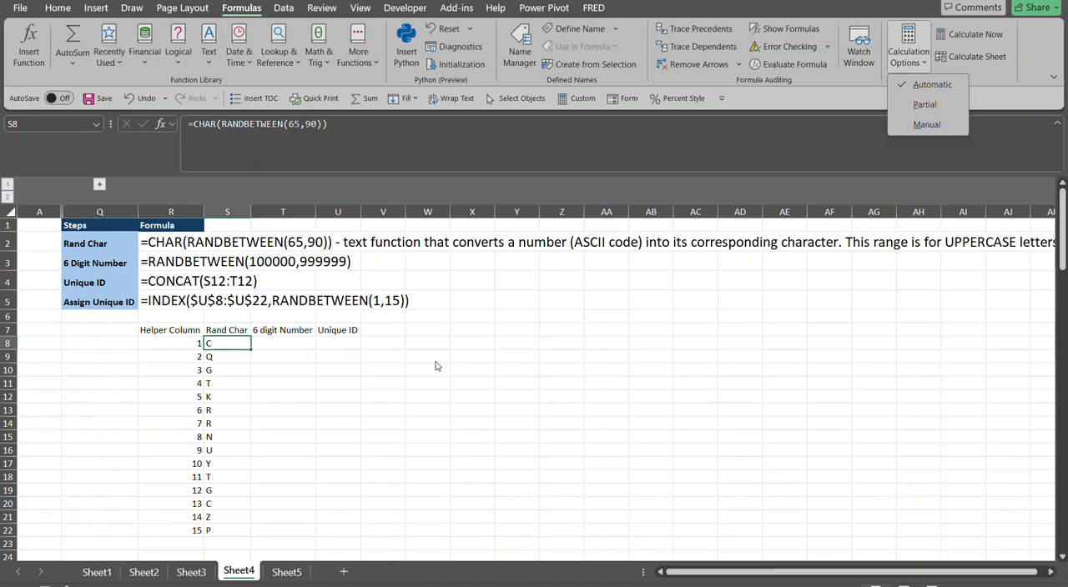
pyautogui.press('Escape')
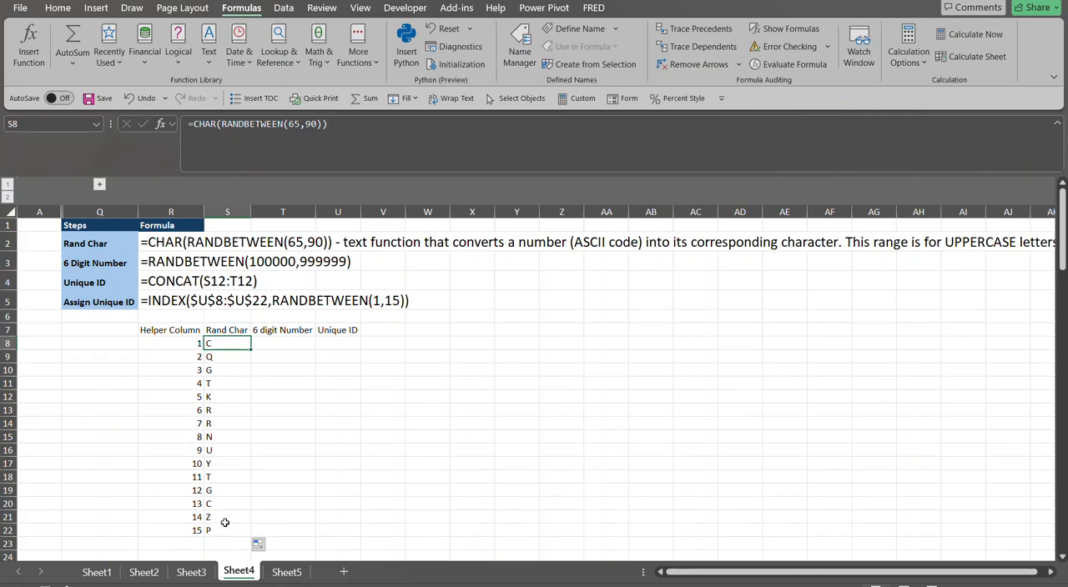
# Enter =RANDBETWEEN(100000,999999) in the first 6 digit Number cell, T8, and fill it down to T22
pyautogui.click(262, 342)
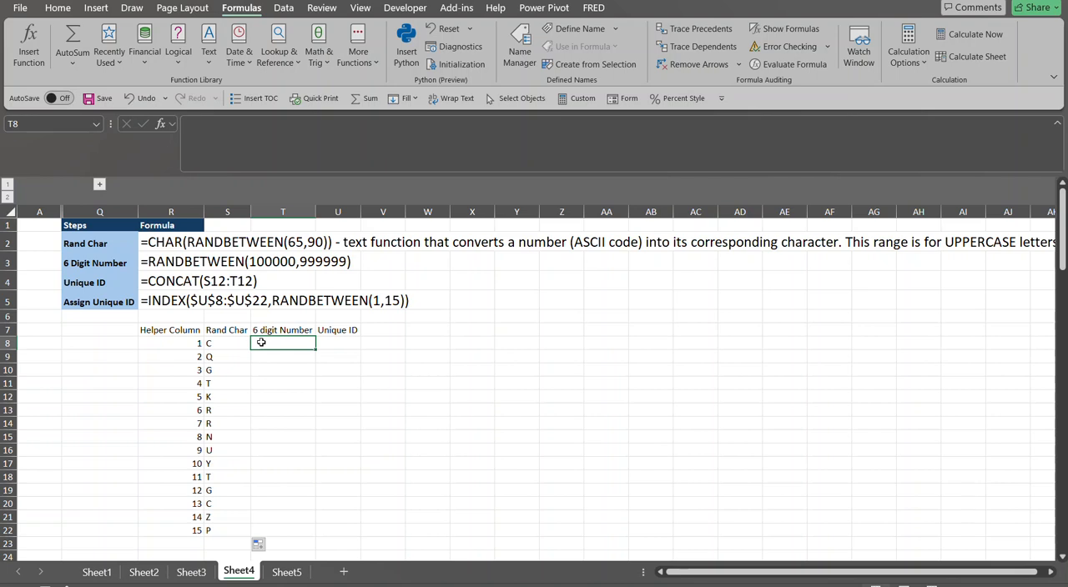
pyautogui.write('=randb')
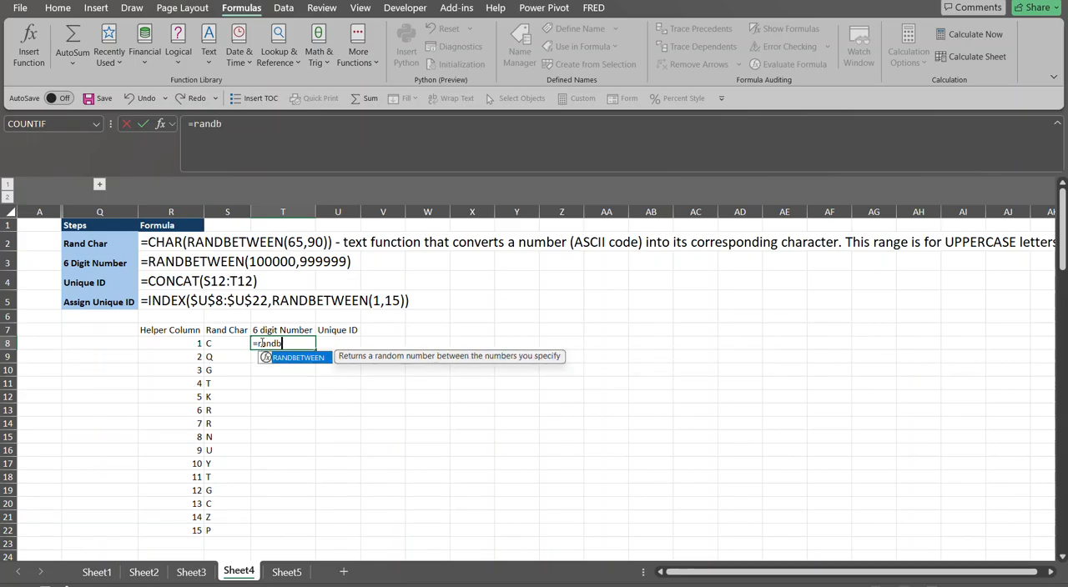
pyautogui.press('Tab')
pyautogui.write('1000')
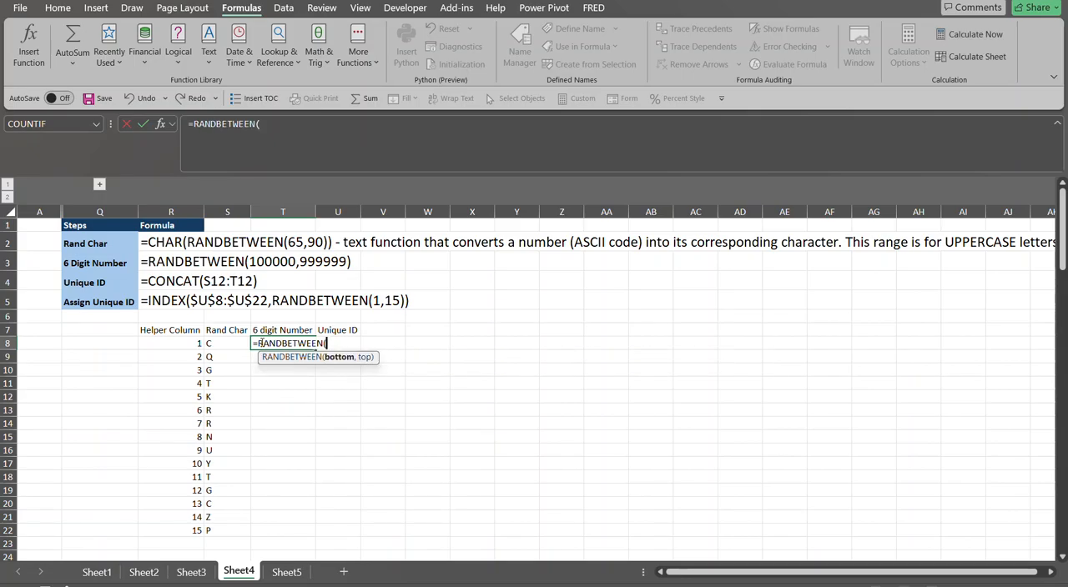
pyautogui.write('00,')
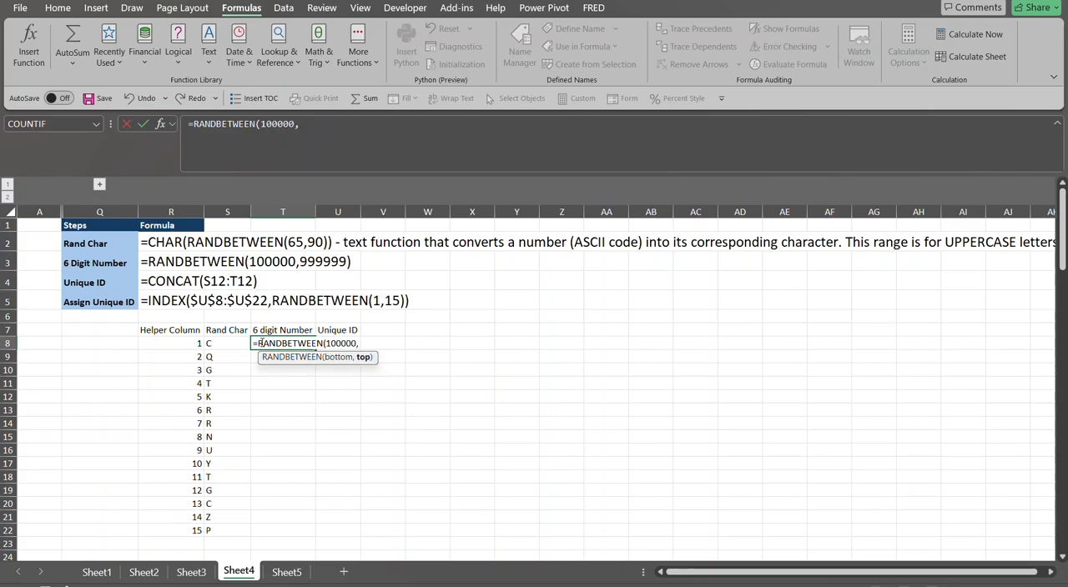
pyautogui.write('999999)')
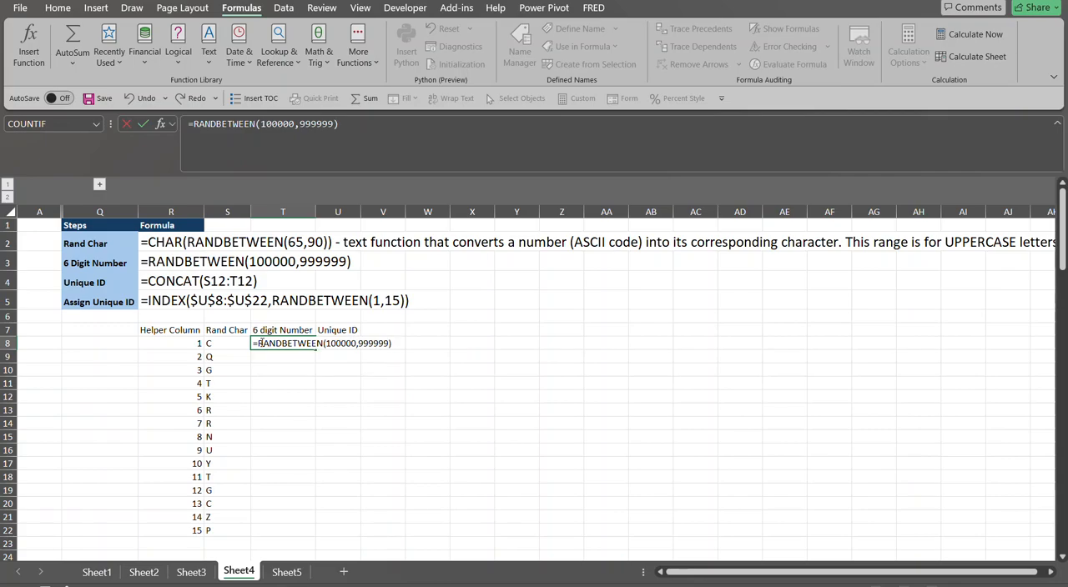
pyautogui.press('Return')
pyautogui.click(294, 344)
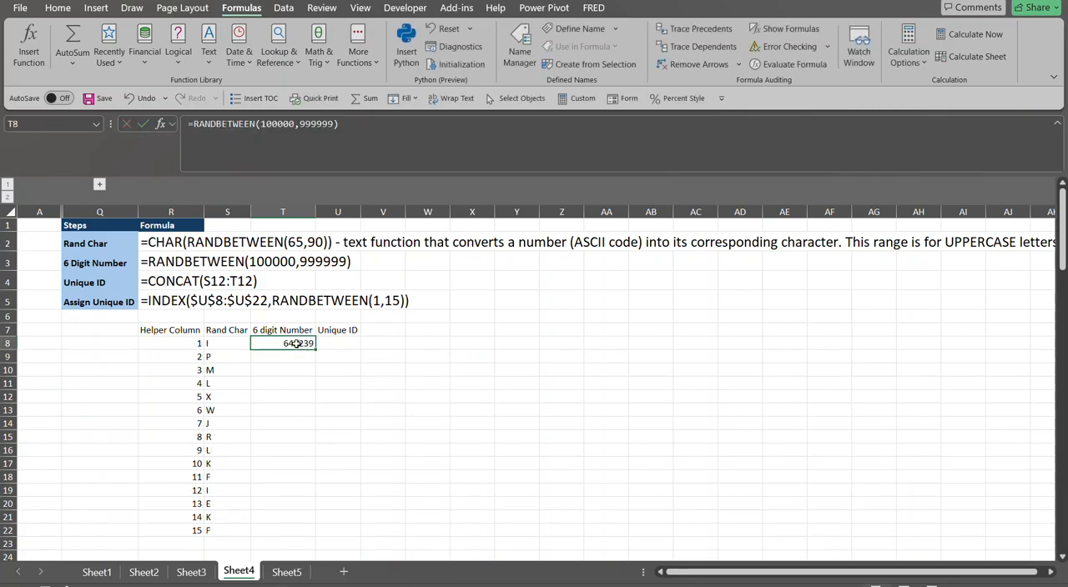
pyautogui.doubleClick(316, 350)
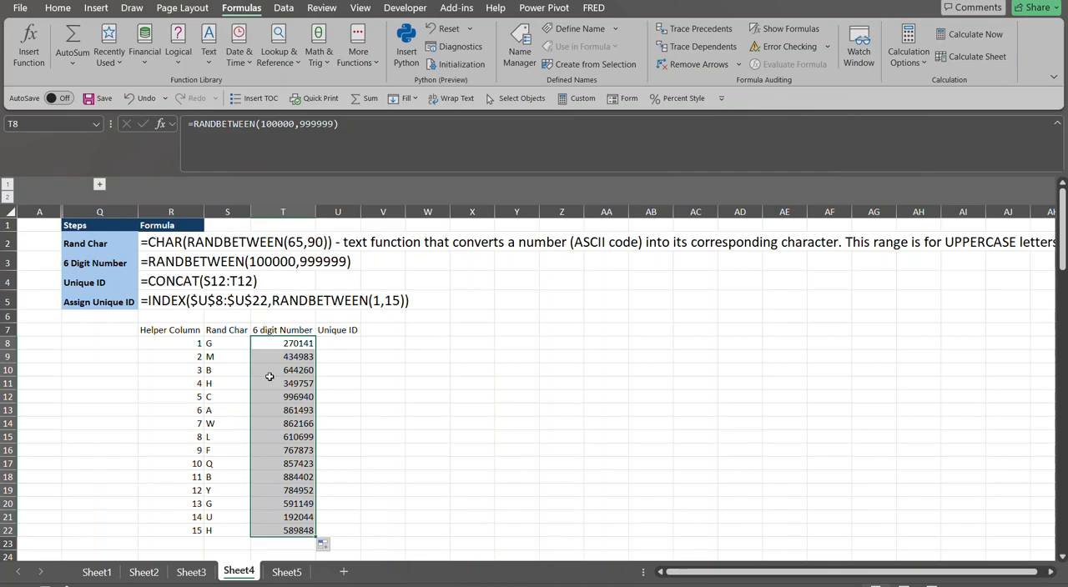
# Enter =CONCAT(S8:T8) in the first Unique ID cell, U8, and fill it down to U22
pyautogui.click(340, 341)
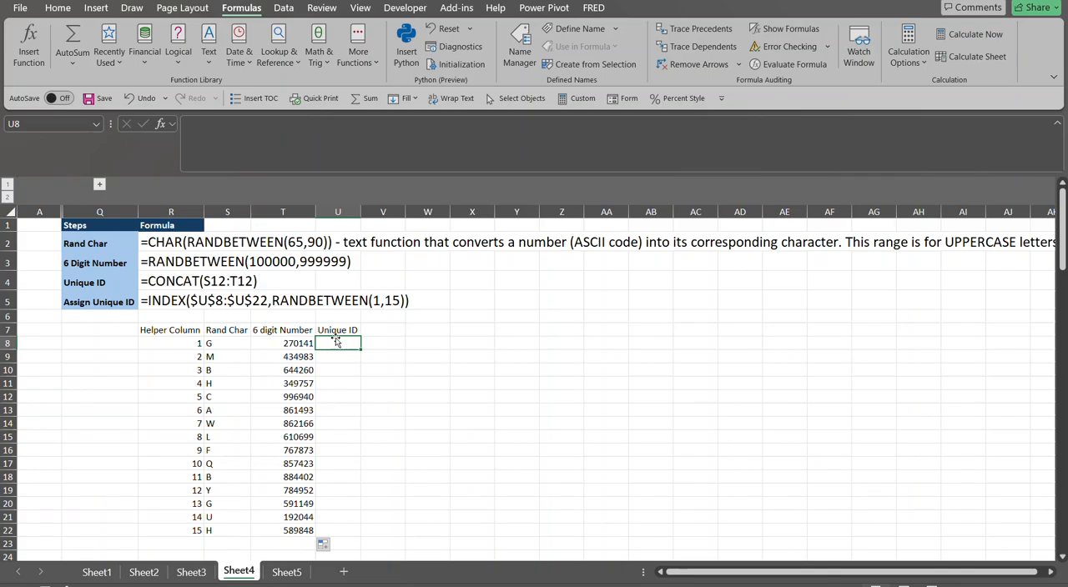
pyautogui.write('=')
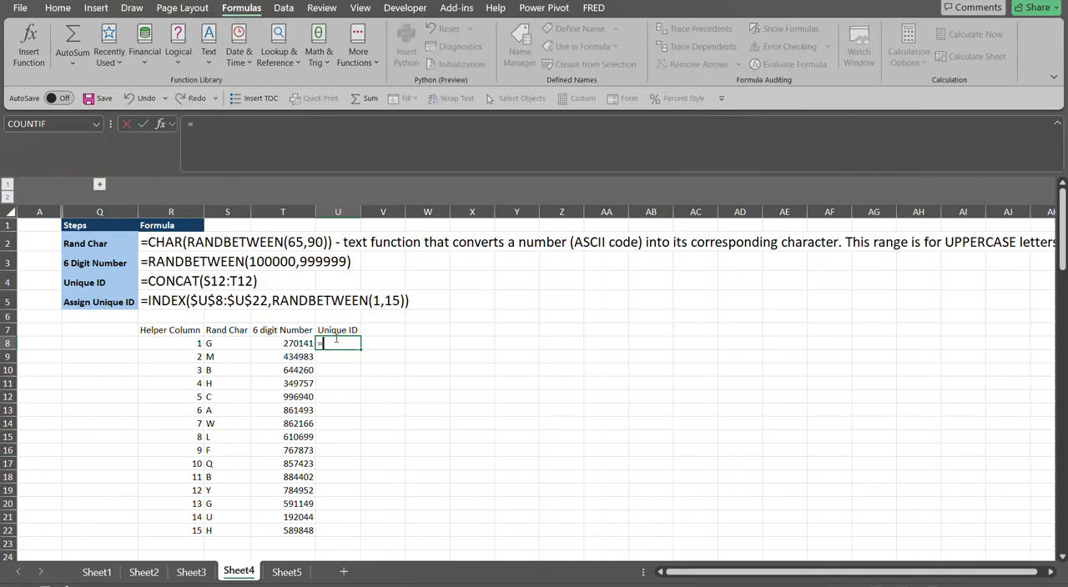
pyautogui.write('concat')
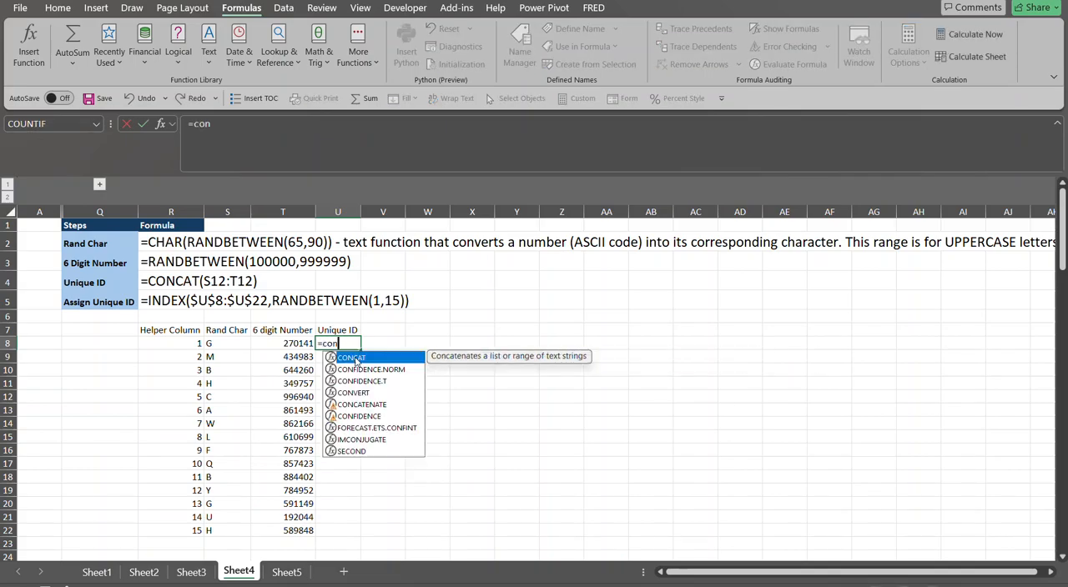
pyautogui.doubleClick(356, 359)
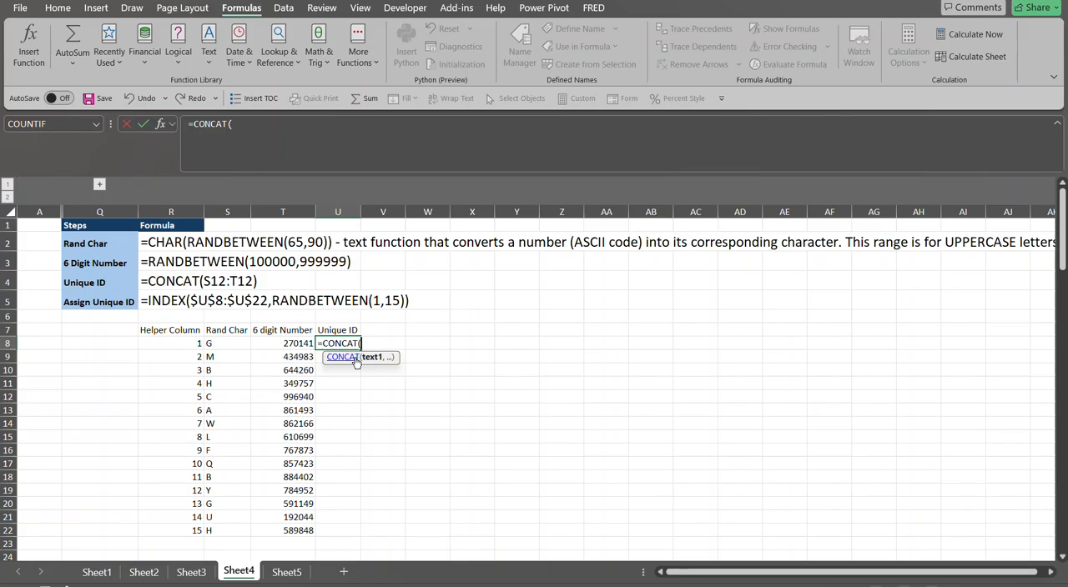
pyautogui.click(224, 342)
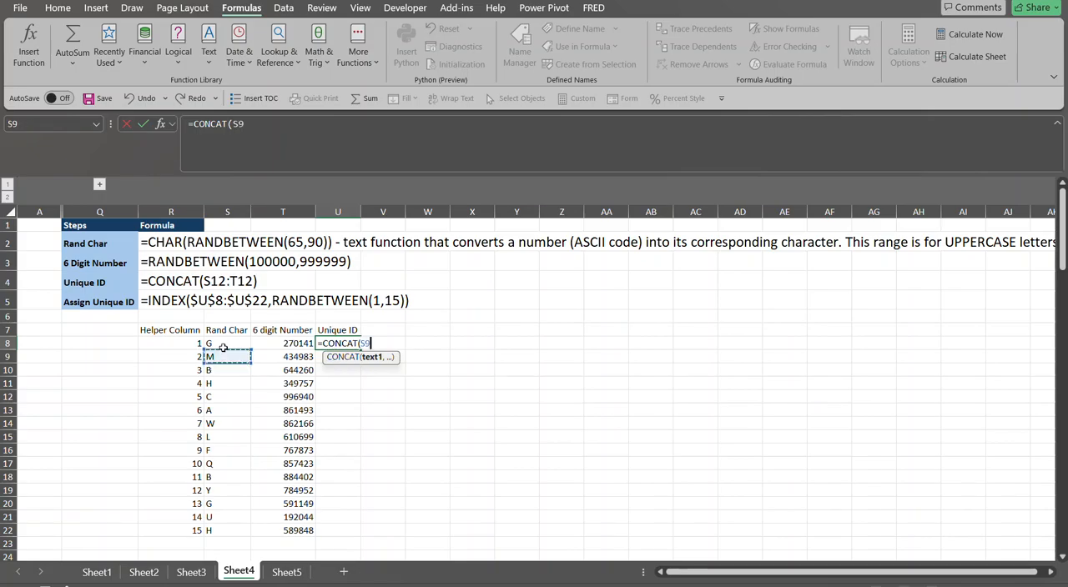
pyautogui.moveTo(225, 343); pyautogui.dragTo(295, 342)
pyautogui.write(')')
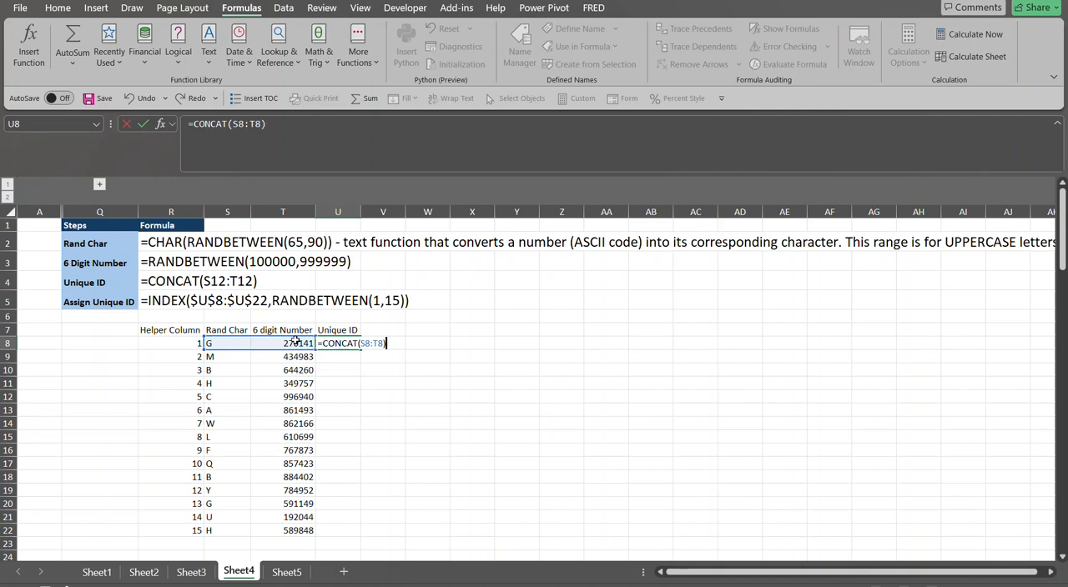
pyautogui.press('Return')
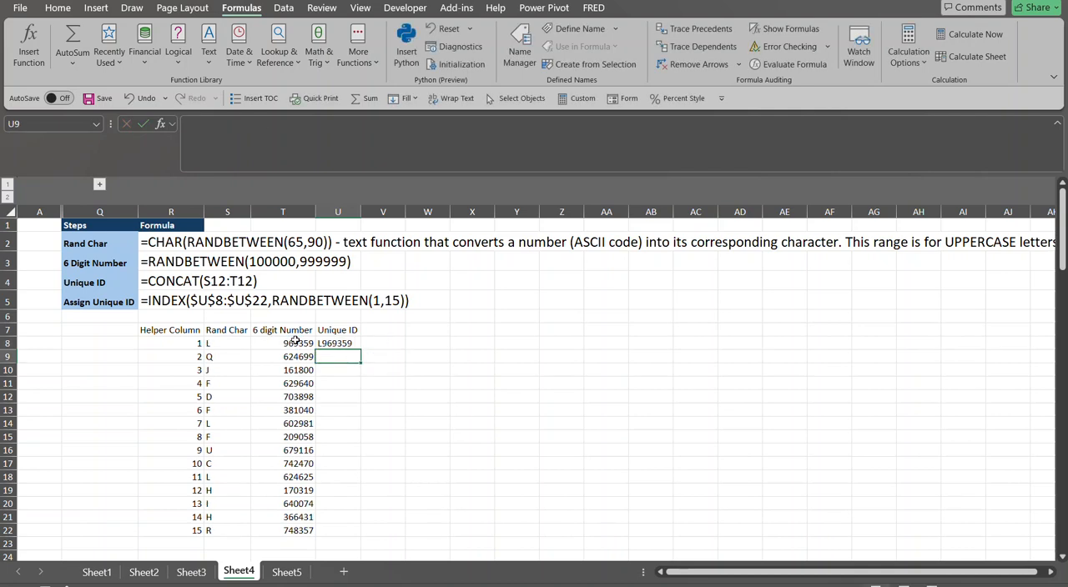
pyautogui.click(335, 342)
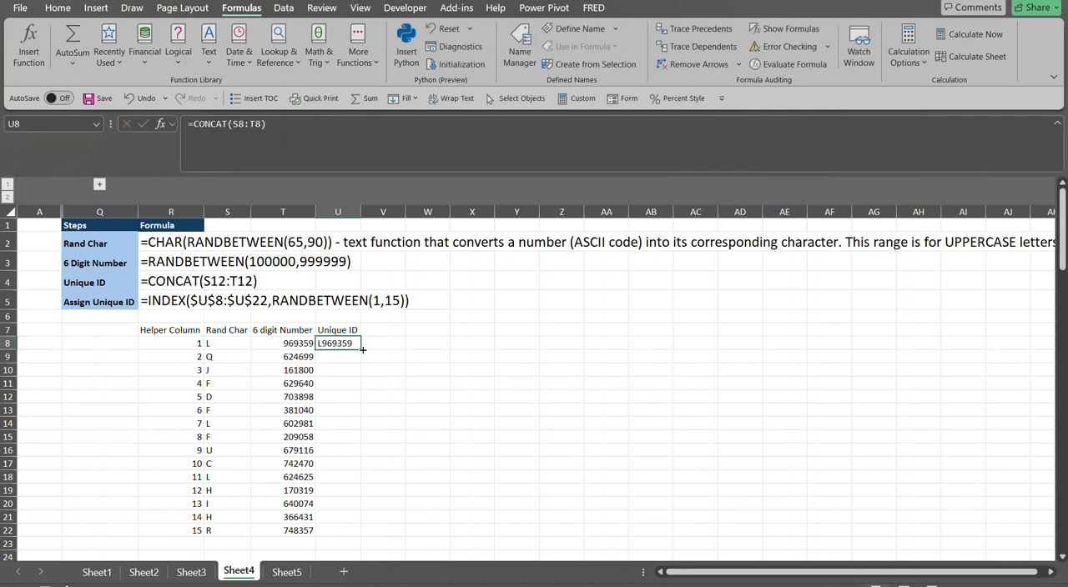
pyautogui.doubleClick(362, 350)
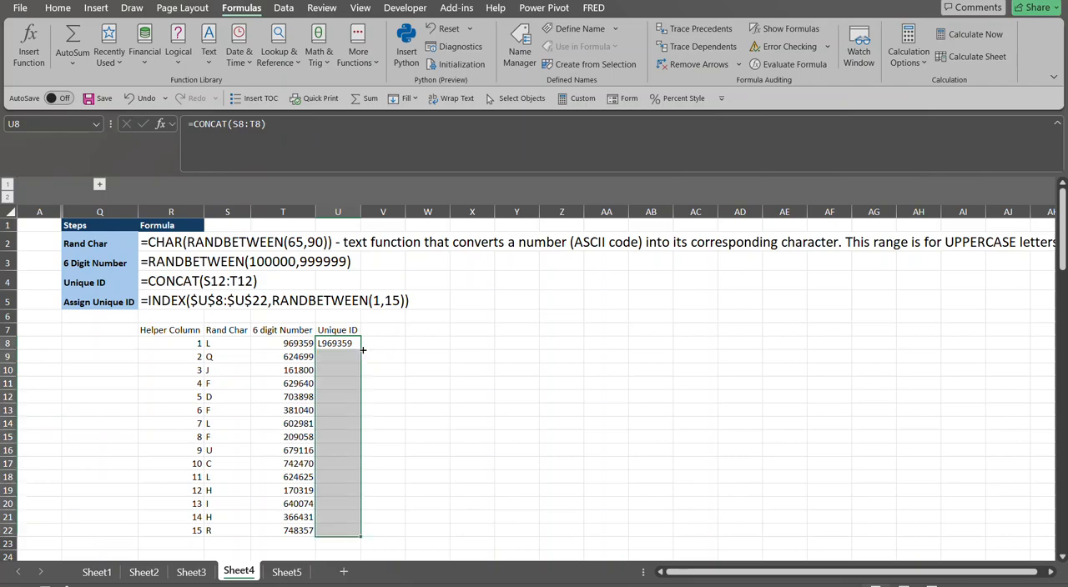
pyautogui.click(266, 362)
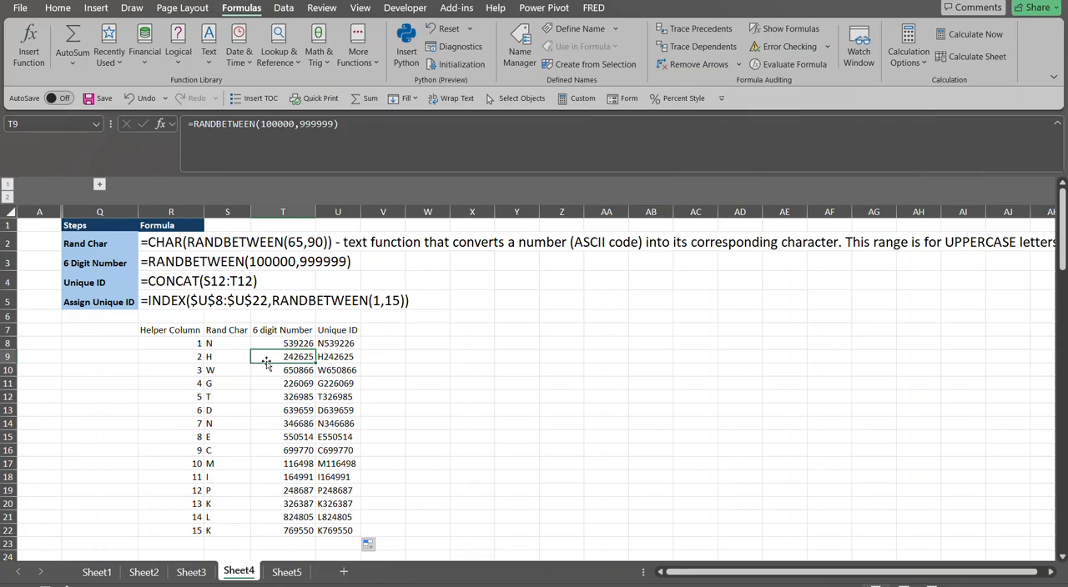
pyautogui.click(353, 344)
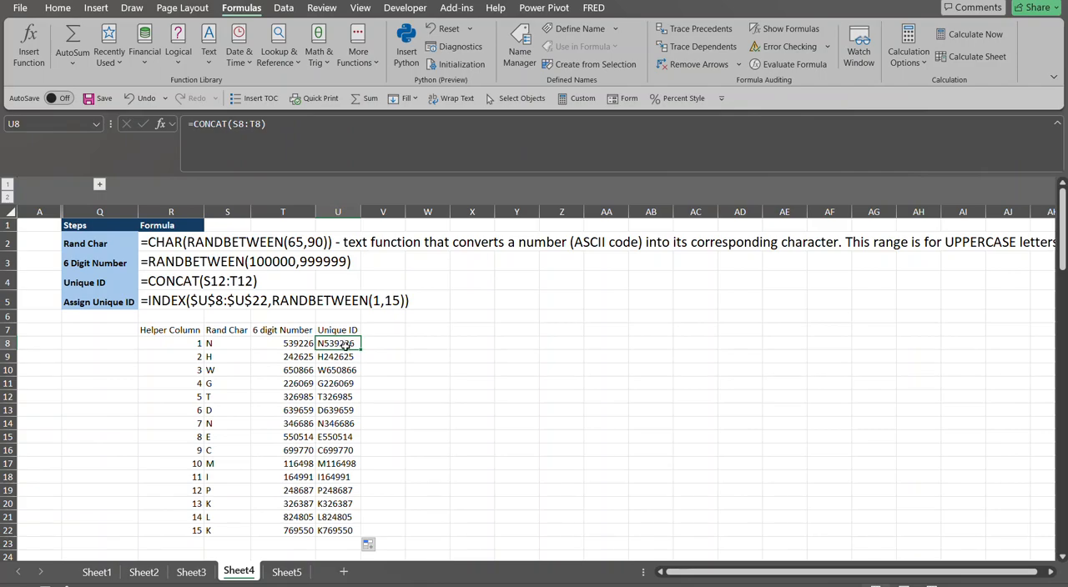
pyautogui.hotkey('ctrl', 'shift', 'Down')
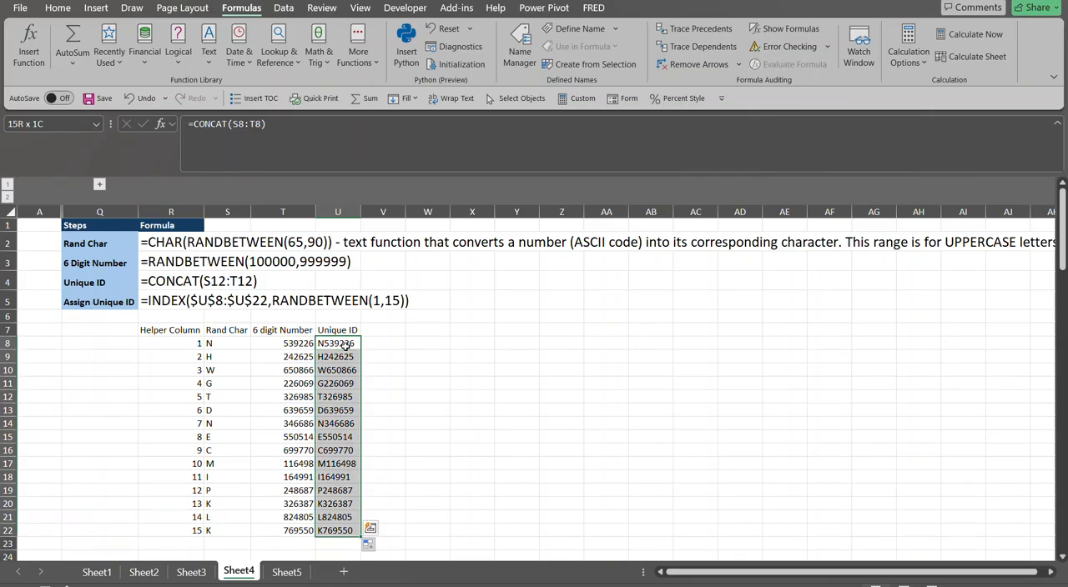
pyautogui.press('Up')
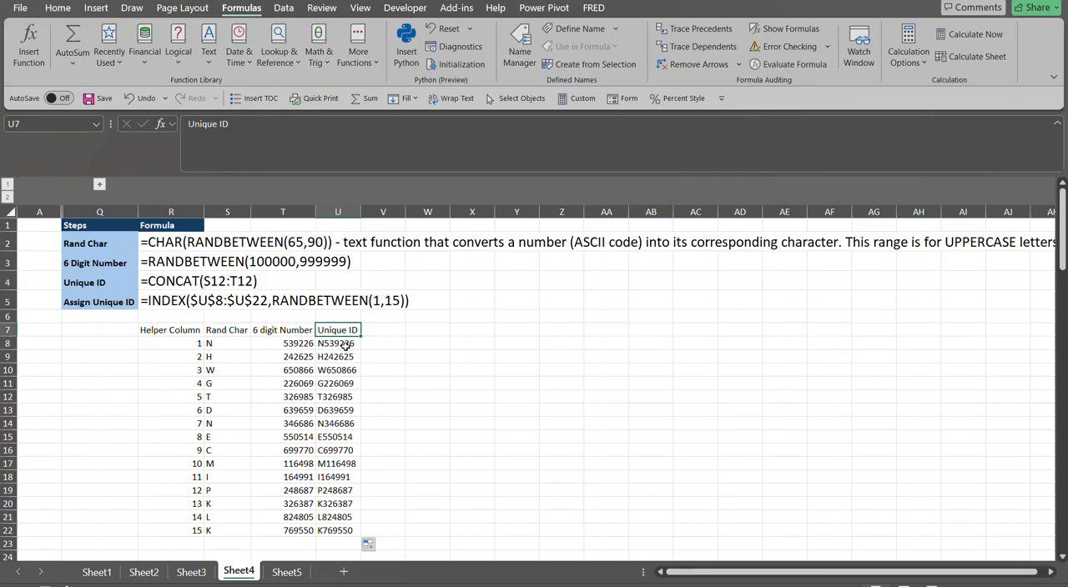
# Expand the grouped sales table columns and start an INDEX formula in Customer ID cell H8 with the absolute array $U$8:$U$22
pyautogui.click(99, 185)
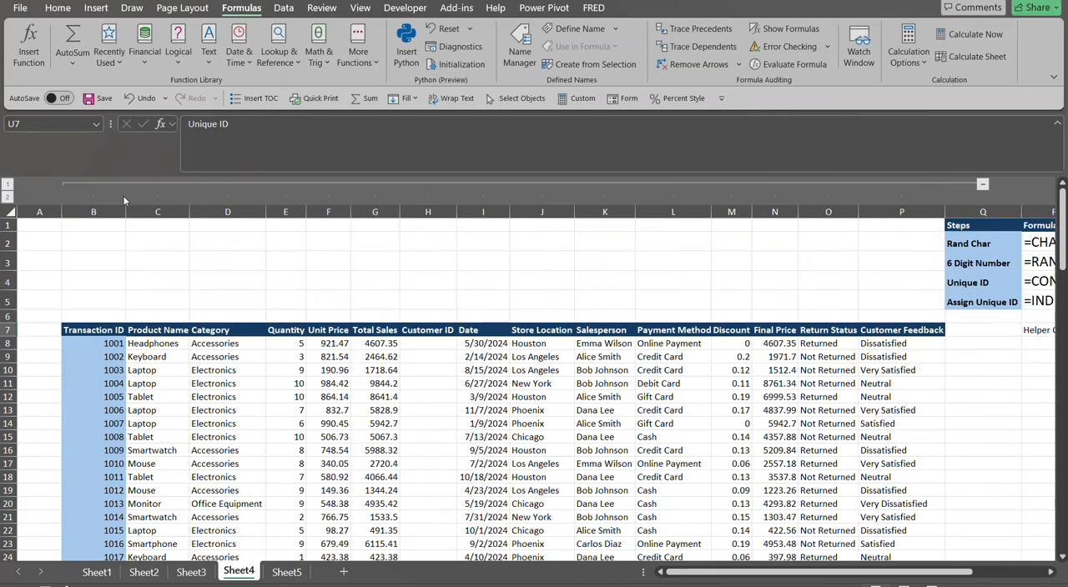
pyautogui.click(429, 344)
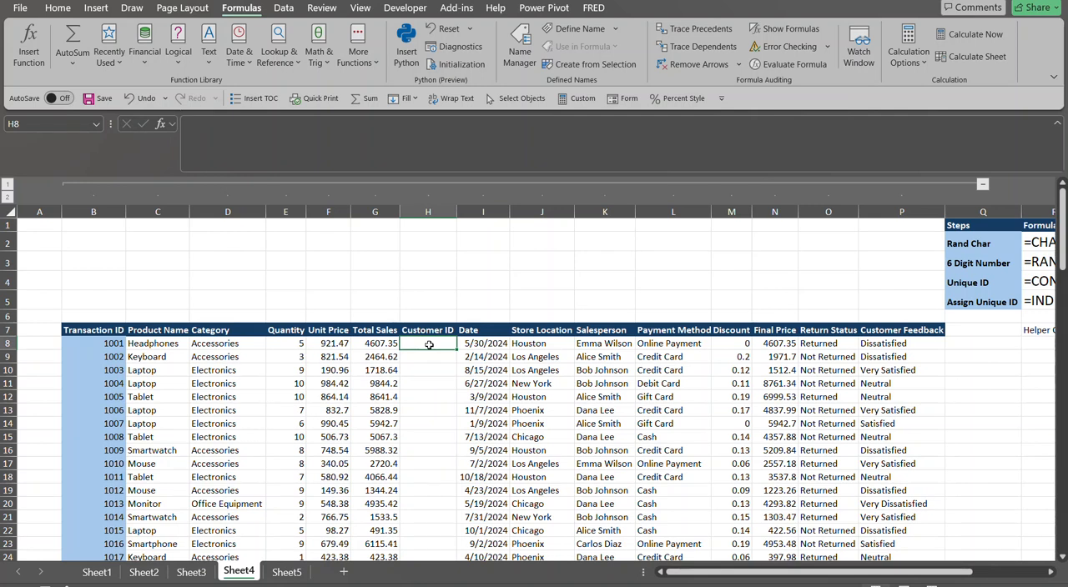
pyautogui.write('=index')
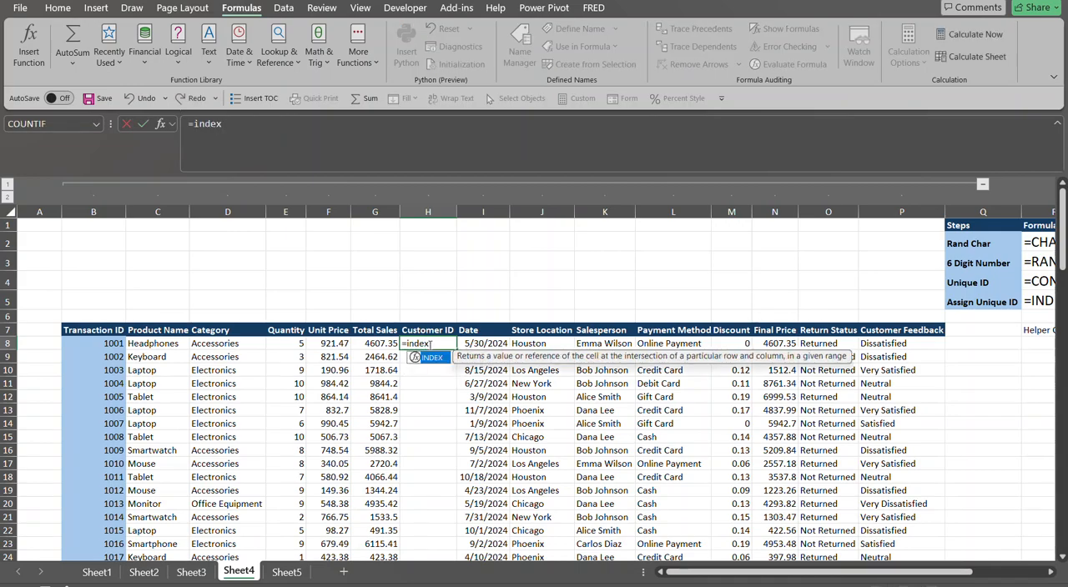
pyautogui.press('Tab')
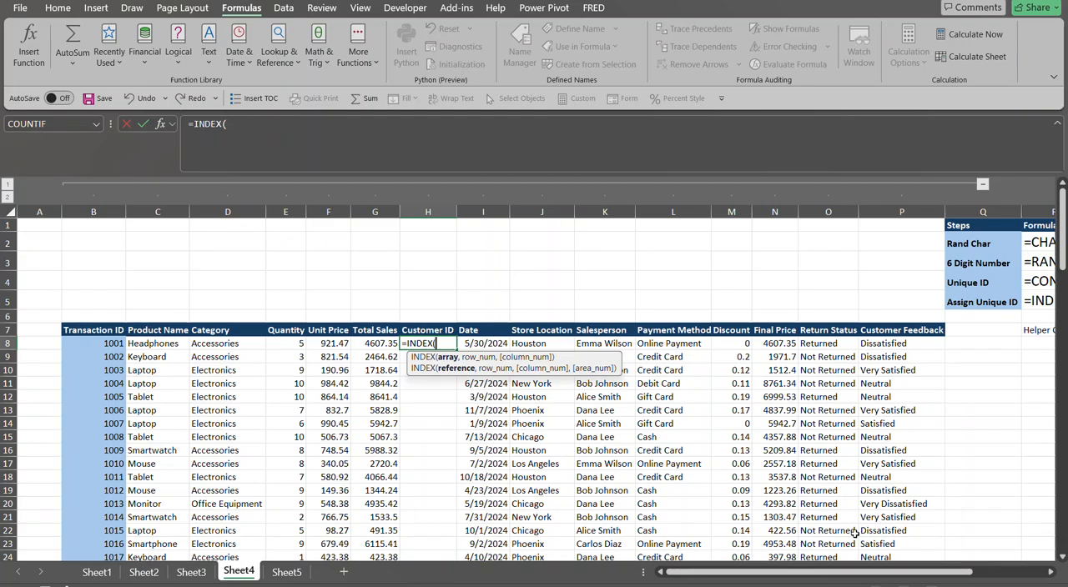
pyautogui.moveTo(840, 571); pyautogui.dragTo(933, 568)
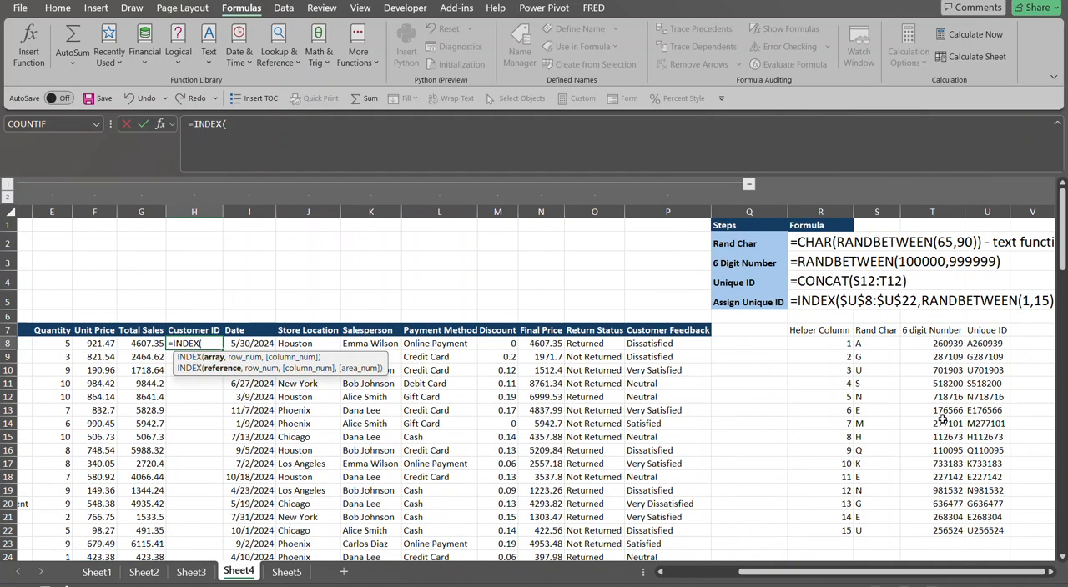
pyautogui.click(987, 343)
pyautogui.hotkey('ctrl', 'shift', 'Down')
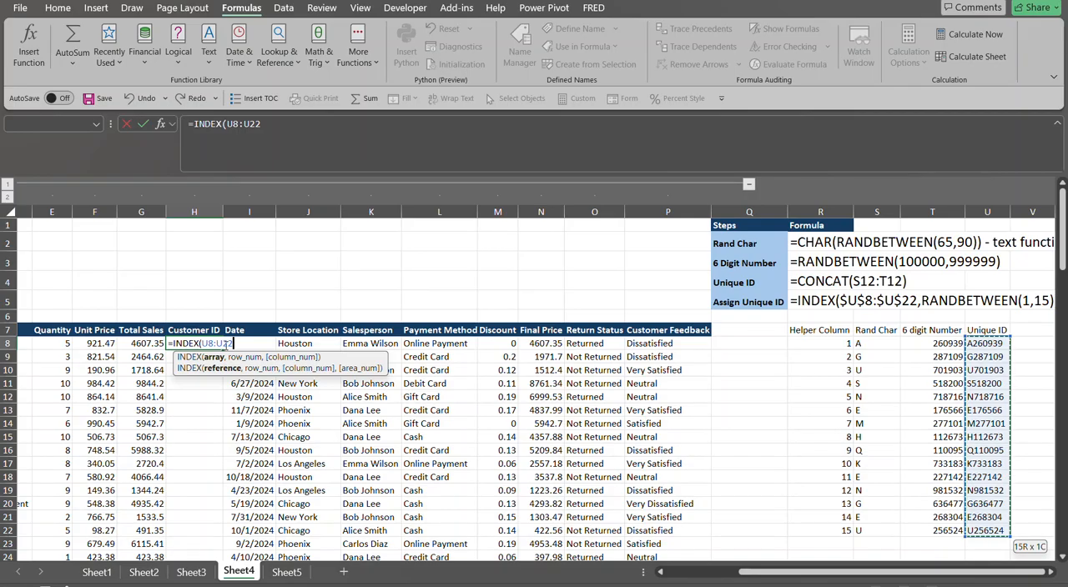
pyautogui.press('F4')
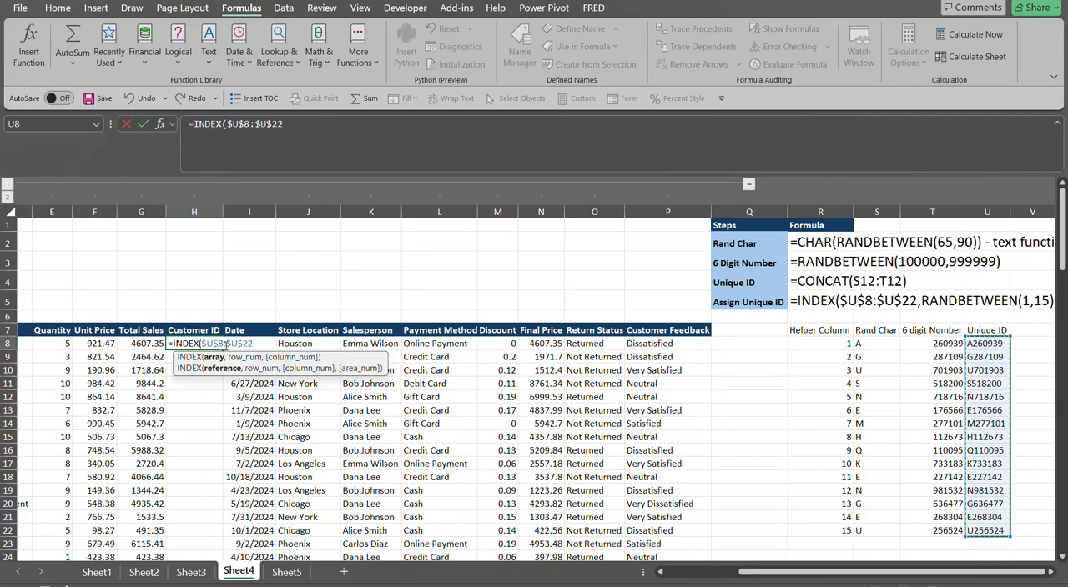
pyautogui.write(',')
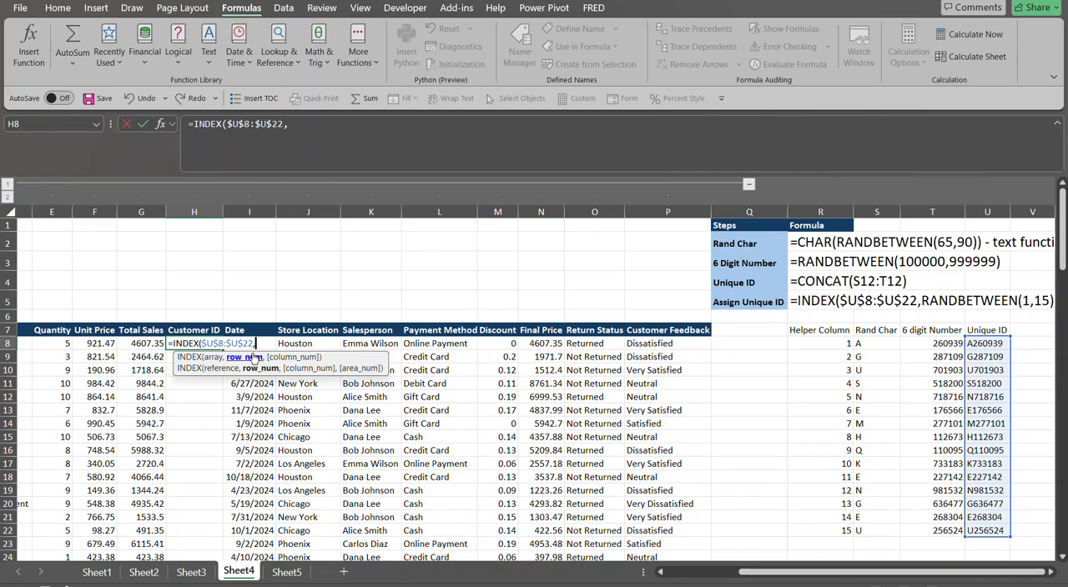
# Complete the INDEX formula in H8 with RANDBETWEEN(1,15) as the row number and fill it down the Customer ID column
pyautogui.write('randb')
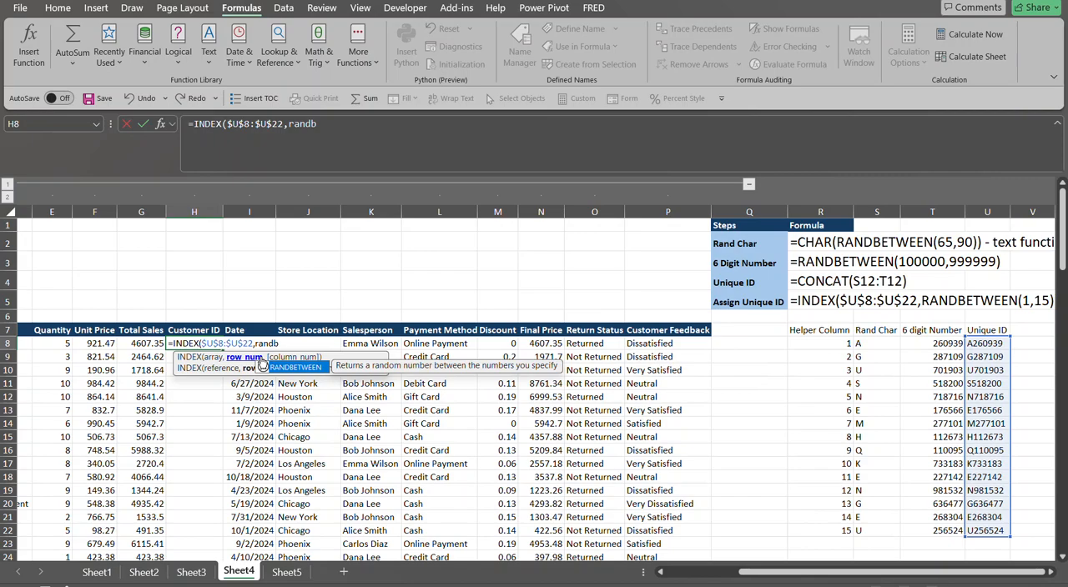
pyautogui.press('Tab')
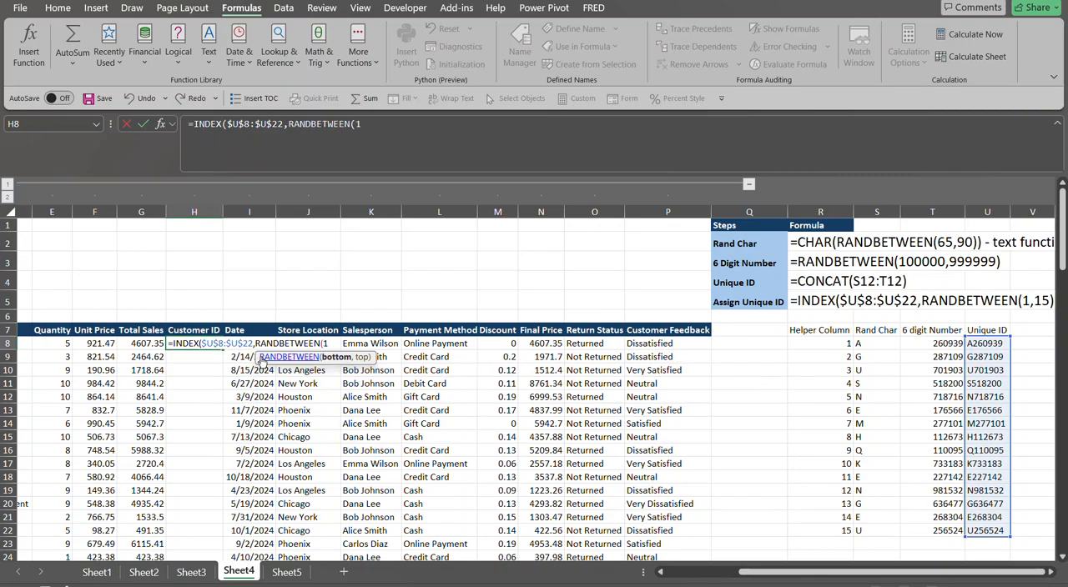
pyautogui.write('1,15')
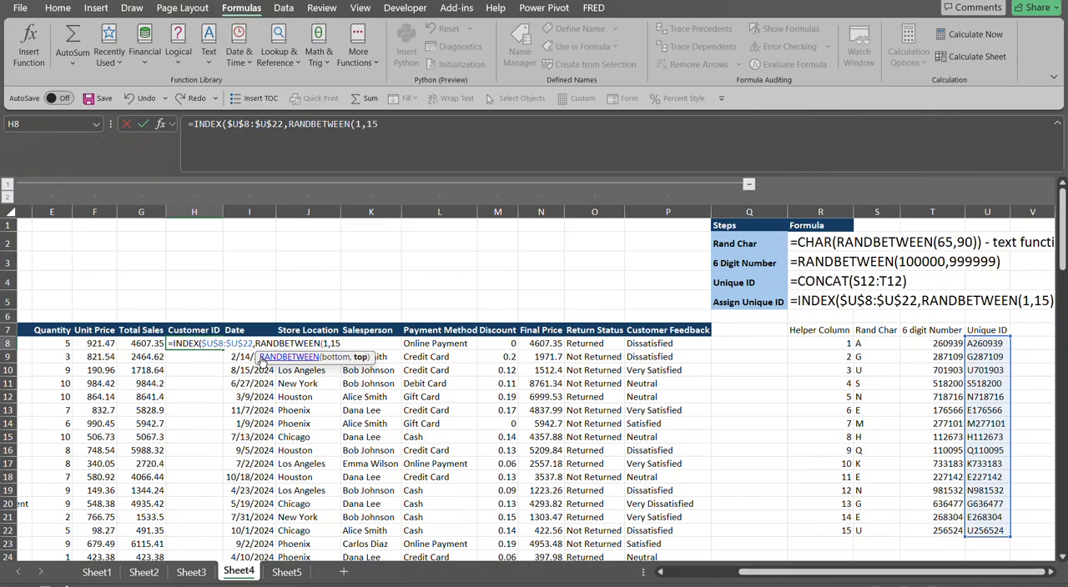
pyautogui.write('))')
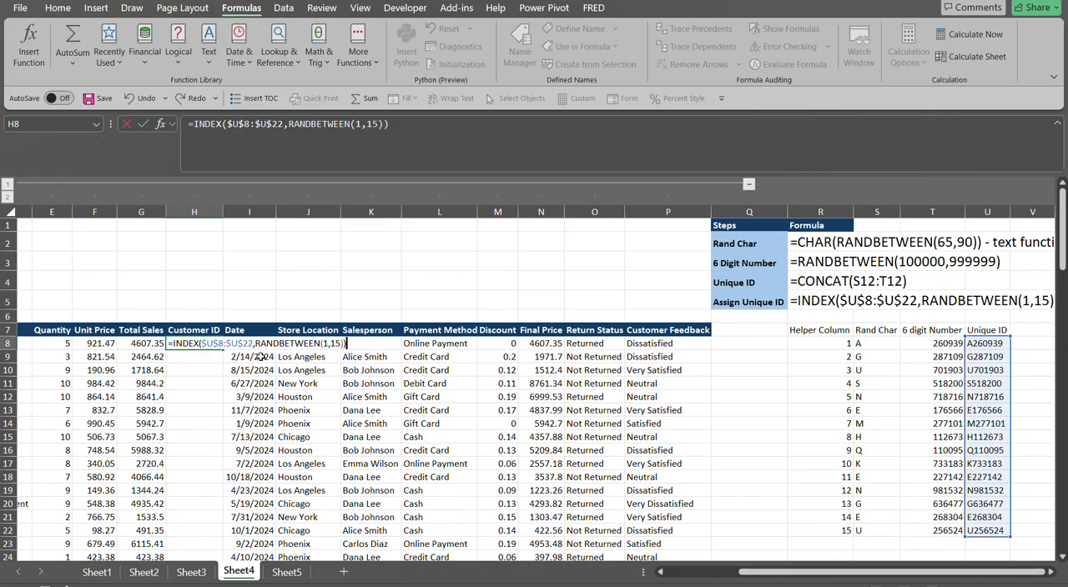
pyautogui.press('Return')
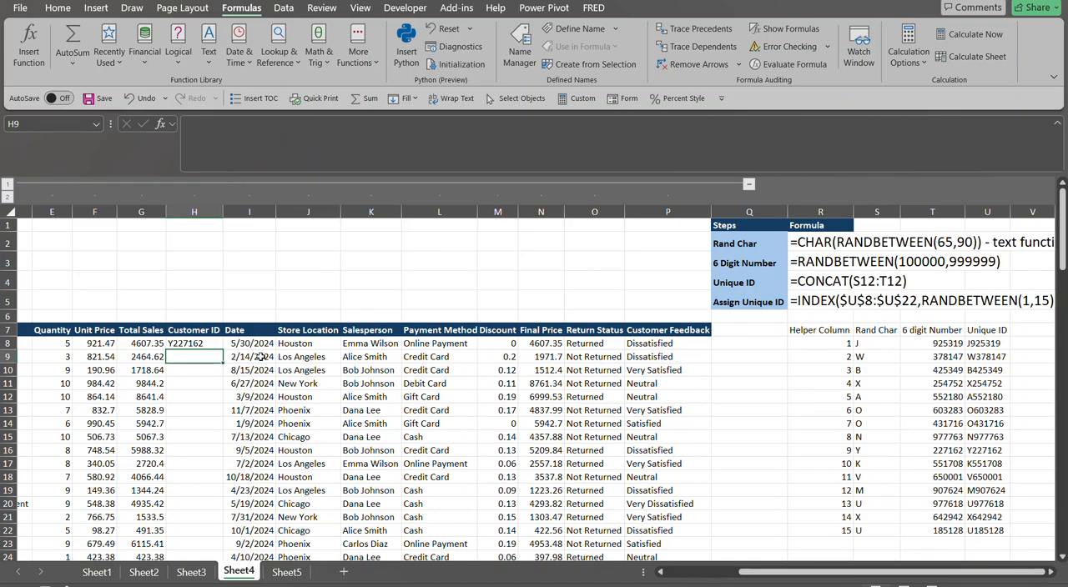
pyautogui.click(198, 344)
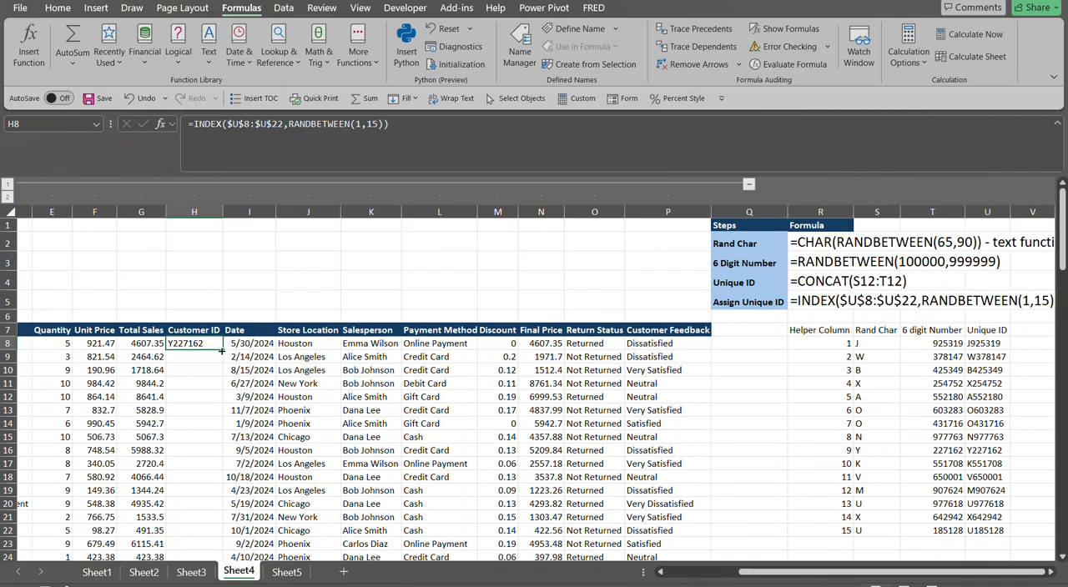
pyautogui.doubleClick(223, 350)
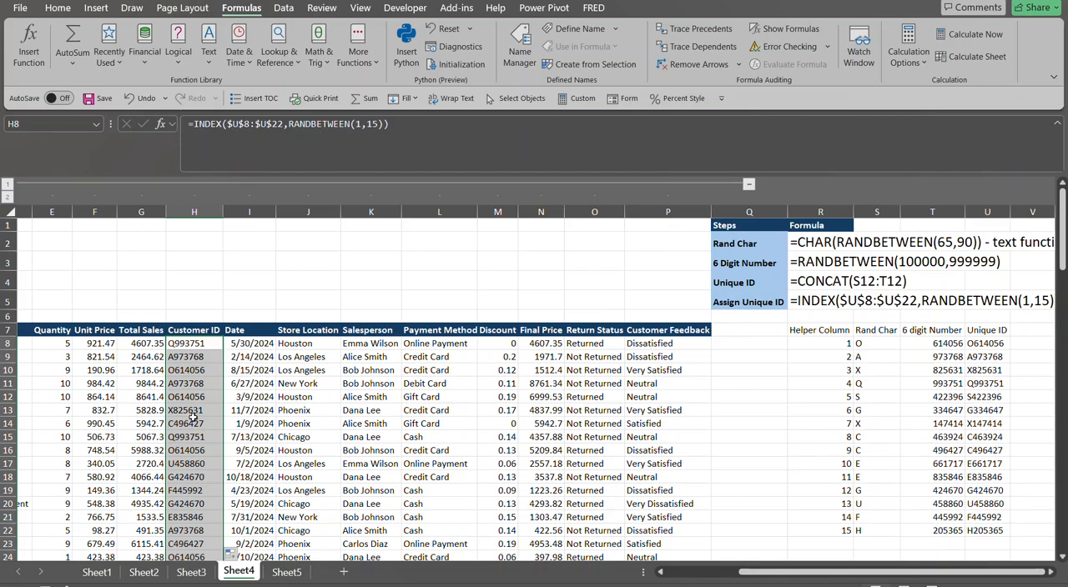